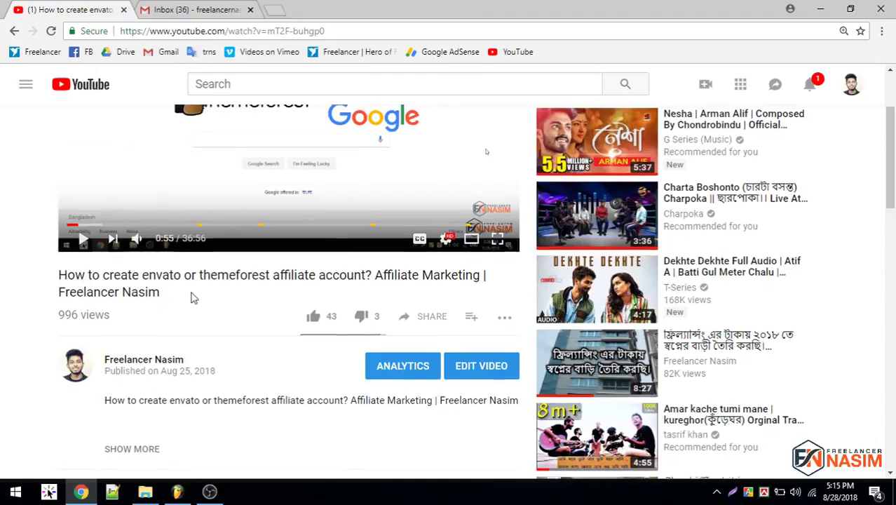
# - Examine the title of the YouTube video about creating an Envato or ThemeForest affiliate account
pyautogui.scroll(2, 195, 298)
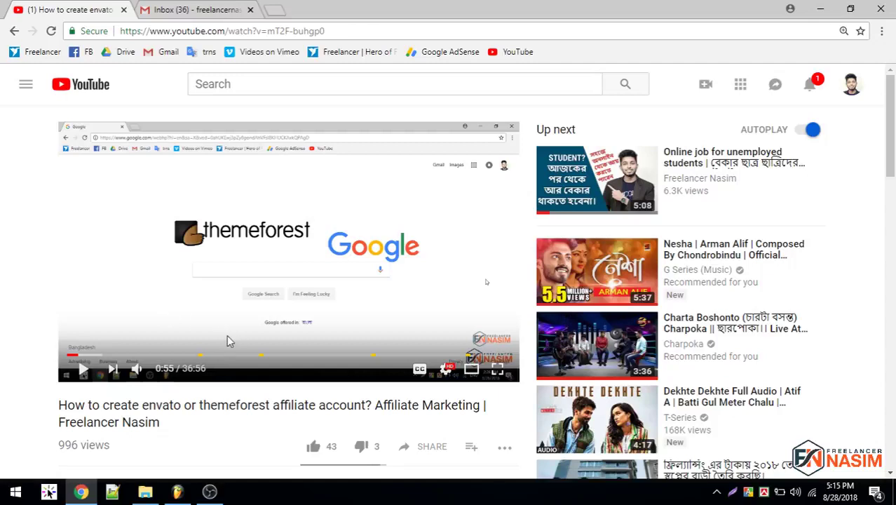
pyautogui.scroll(-2, 226, 345)
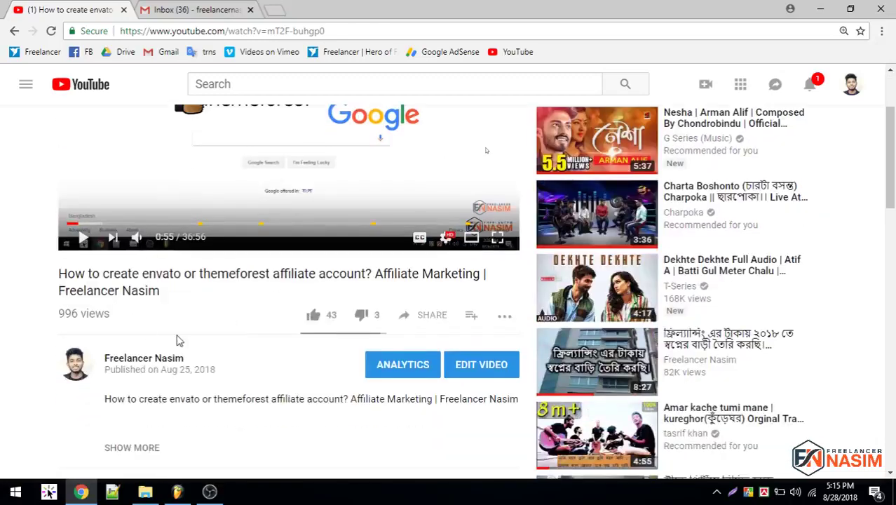
pyautogui.moveTo(55, 271); pyautogui.dragTo(176, 293)
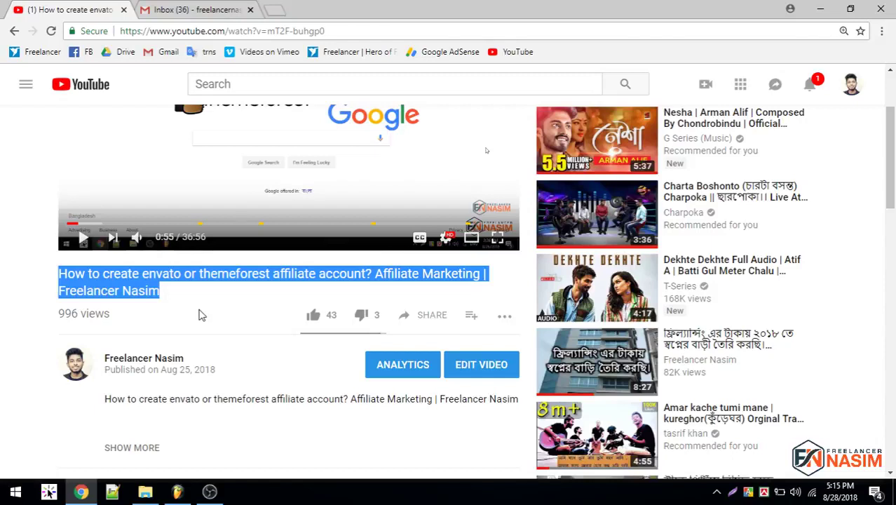
pyautogui.click(199, 314)
# - Switch to Gmail, open the email "Welcome to the Envato Market Affiliates program" and read its message
pyautogui.click(190, 9)
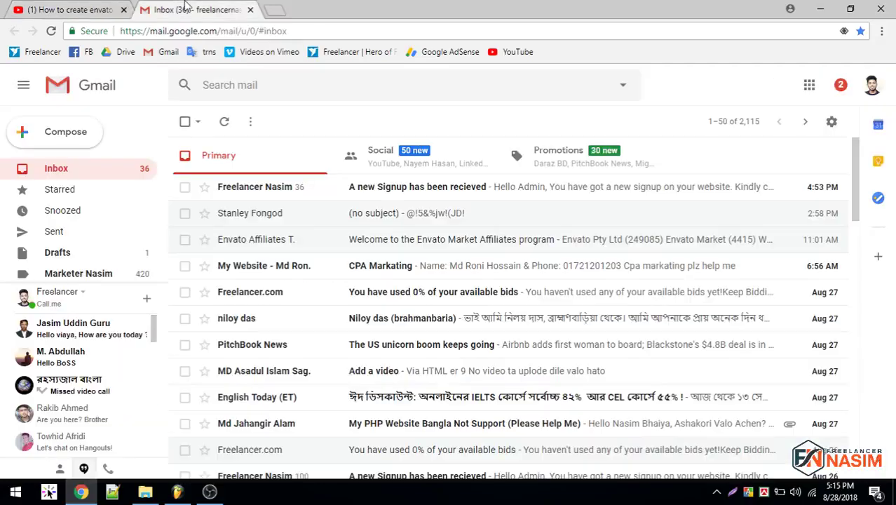
pyautogui.click(397, 245)
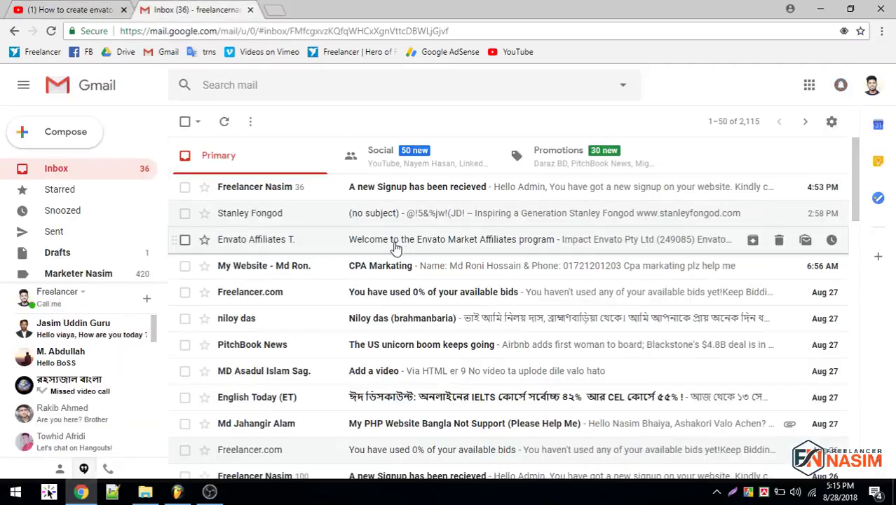
pyautogui.scroll(-3, 360, 278)
pyautogui.scroll(2, 361, 274)
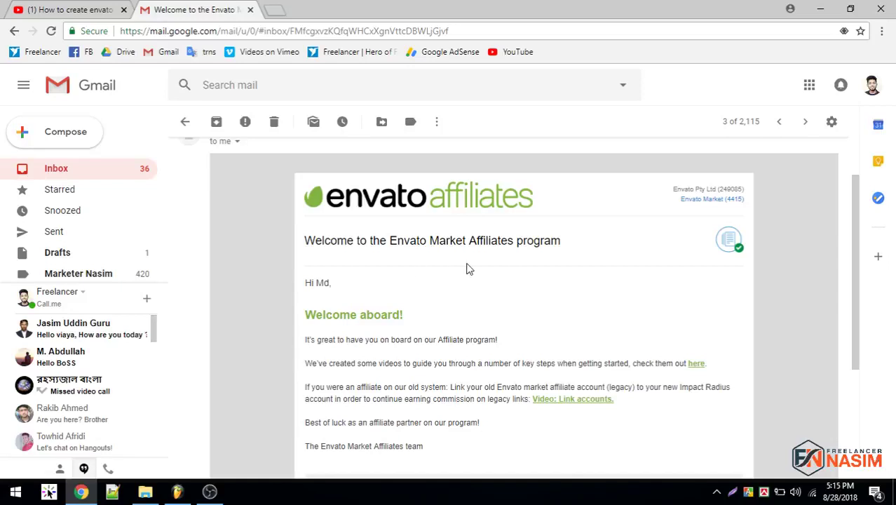
pyautogui.scroll(-1, 462, 268)
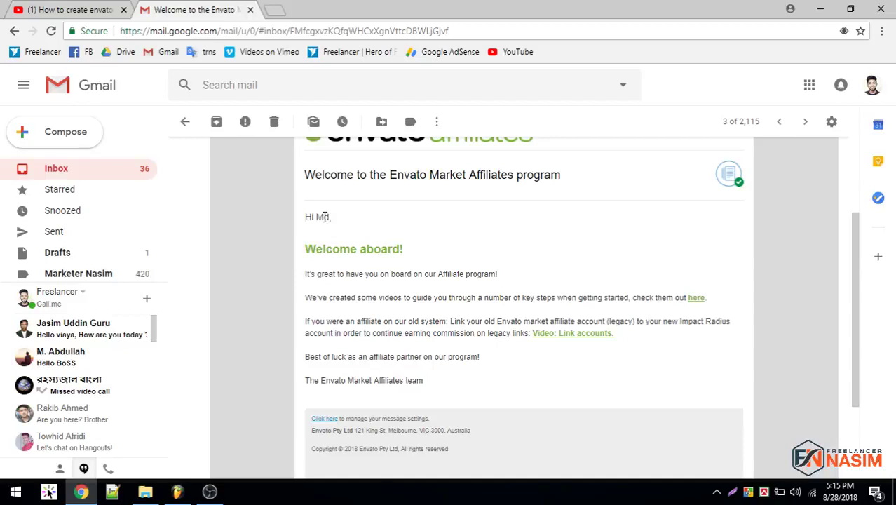
pyautogui.moveTo(323, 249); pyautogui.dragTo(394, 249)
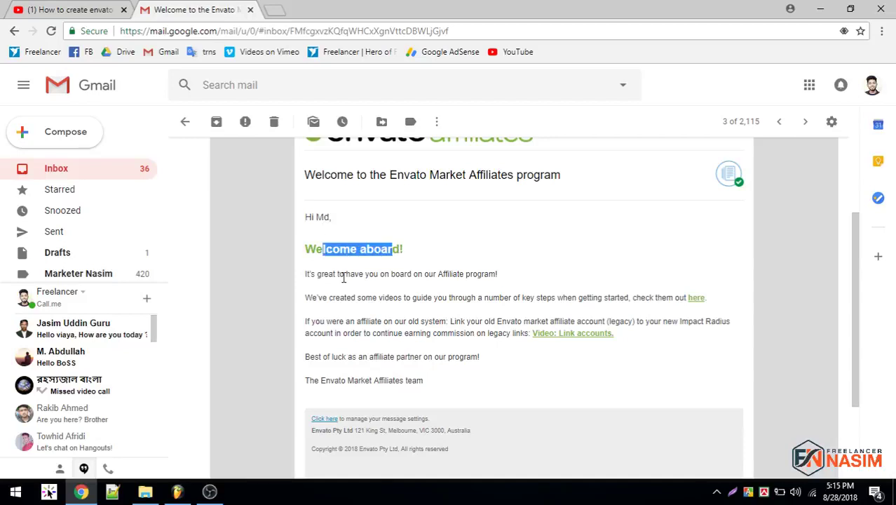
pyautogui.click(337, 272)
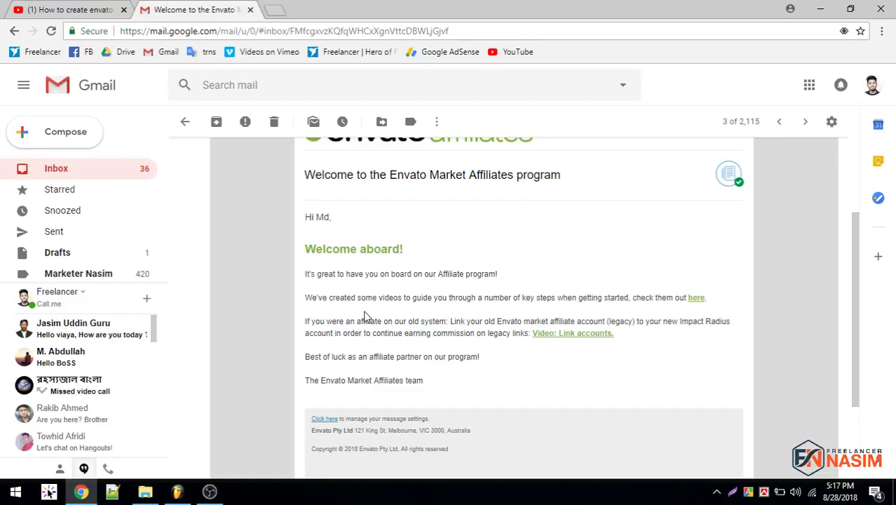
# - Search Google for "envato affiliate login" in a new tab, open Envato's Market Affiliate Program result and close the Gmail tab
pyautogui.click(274, 10)
pyautogui.write('ev')
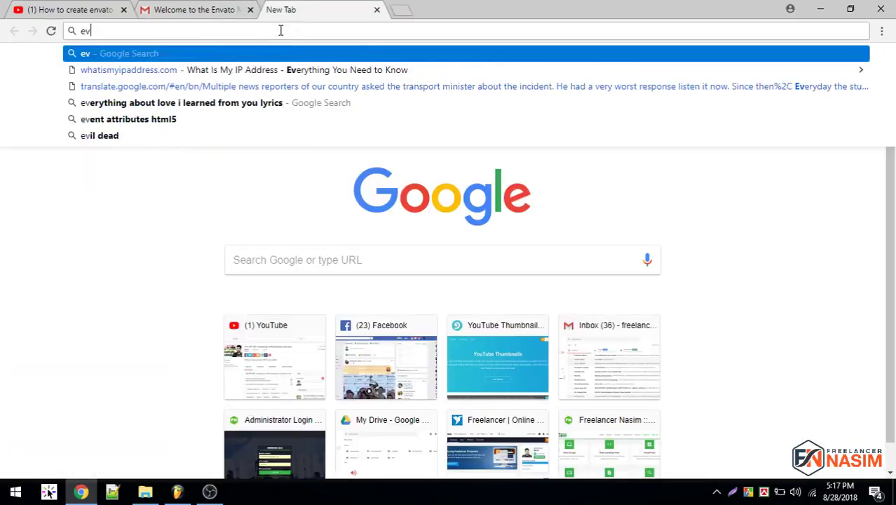
pyautogui.press('BackSpace')
pyautogui.write('nvato')
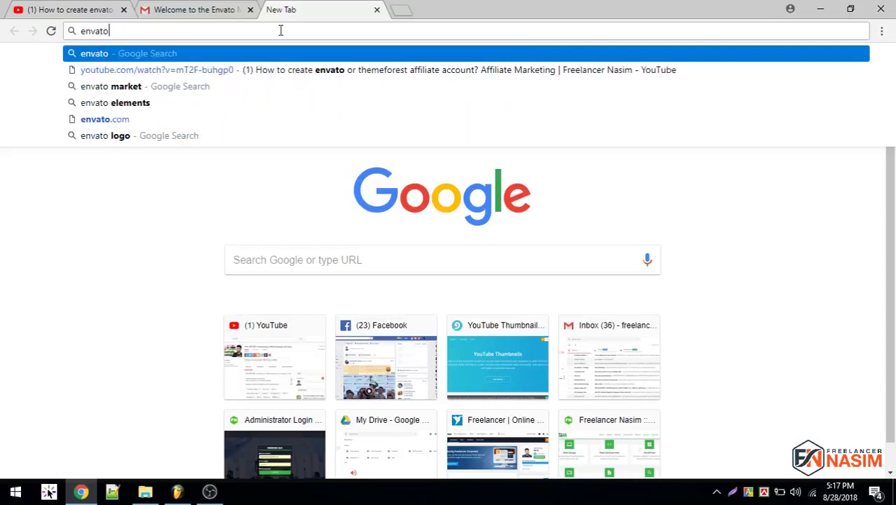
pyautogui.write(' aff')
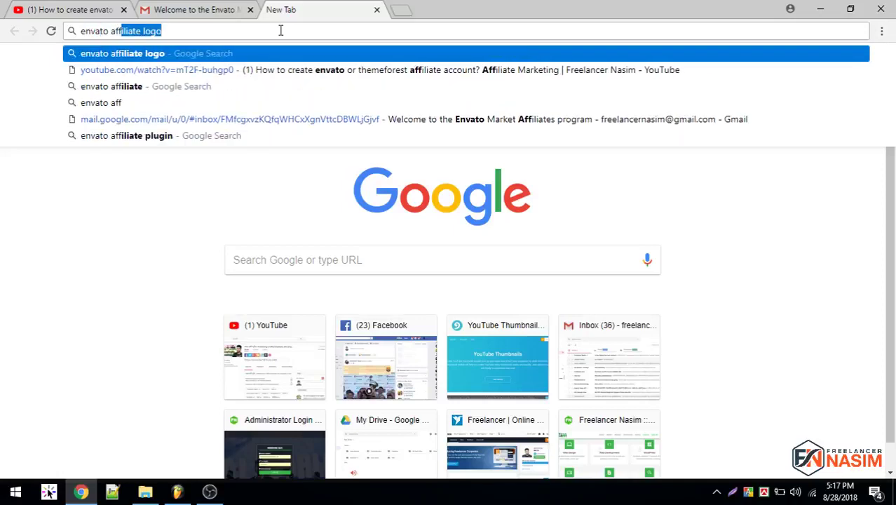
pyautogui.write('iliate login')
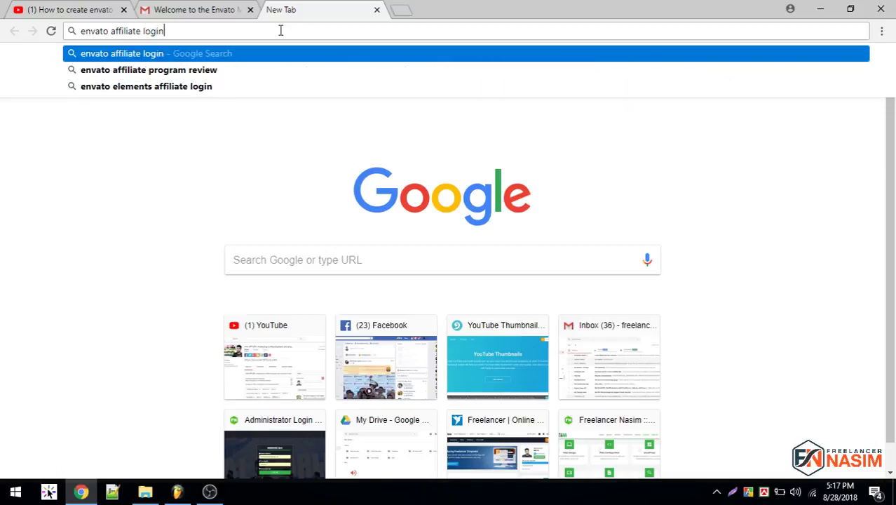
pyautogui.press('Return')
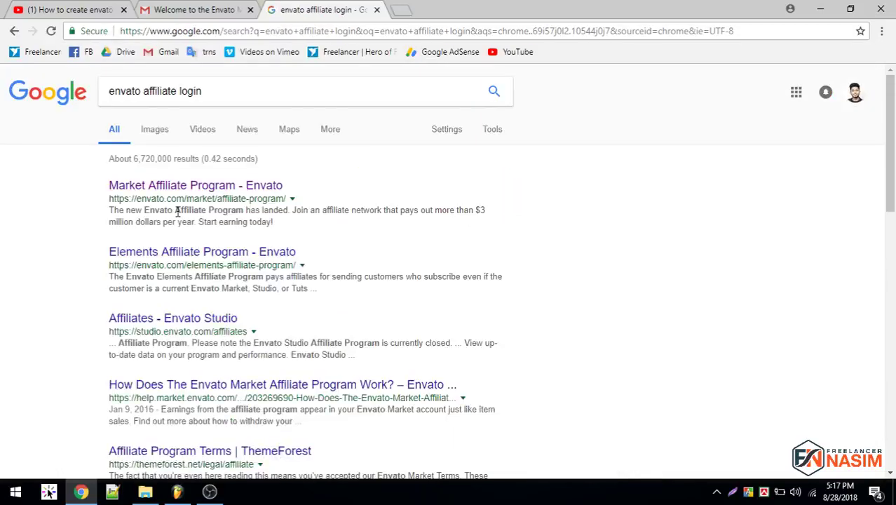
pyautogui.click(213, 189)
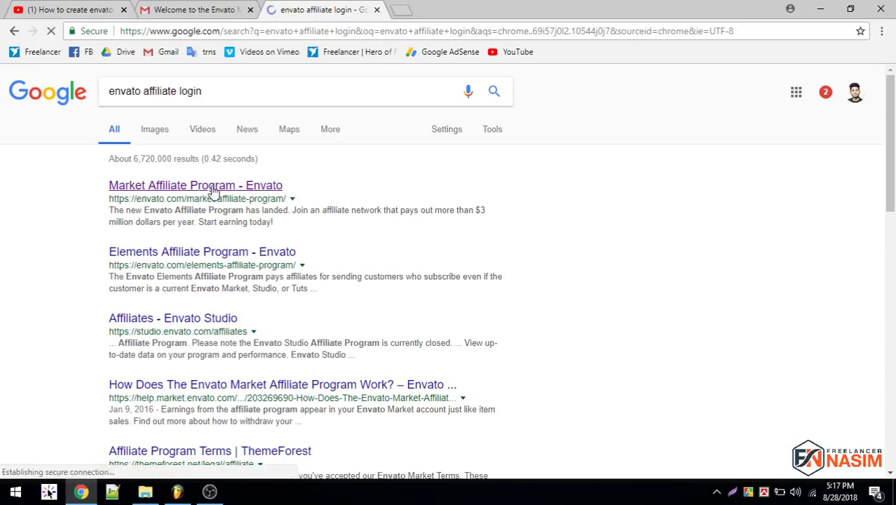
pyautogui.click(250, 9)
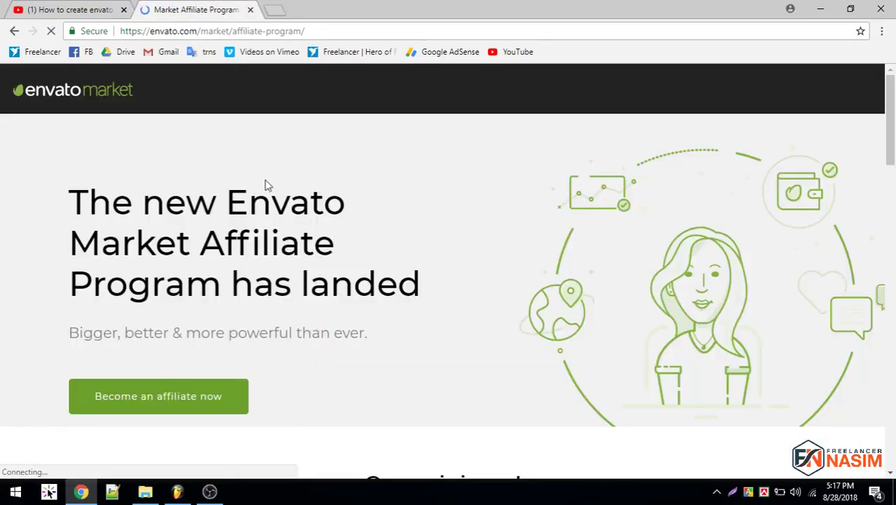
# - Open the Affiliate Sign In page from the footer of the affiliate program page, then close the program page
pyautogui.scroll(-2, 200, 193)
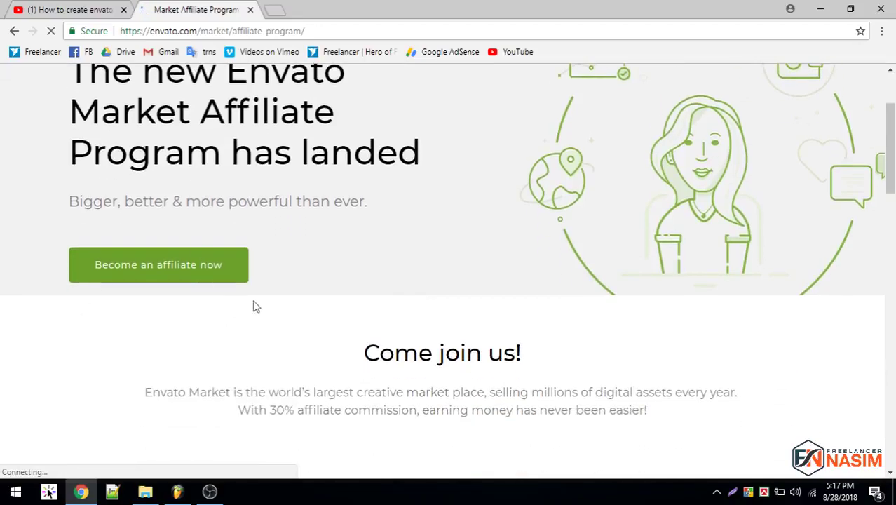
pyautogui.scroll(-5, 235, 279)
pyautogui.scroll(-10, 234, 279)
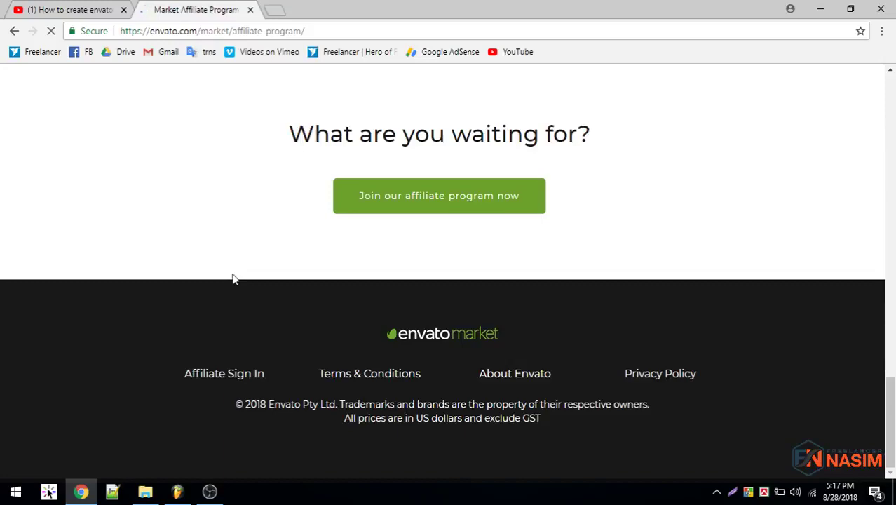
pyautogui.scroll(14, 235, 280)
pyautogui.scroll(-5, 242, 294)
pyautogui.scroll(-10, 207, 453)
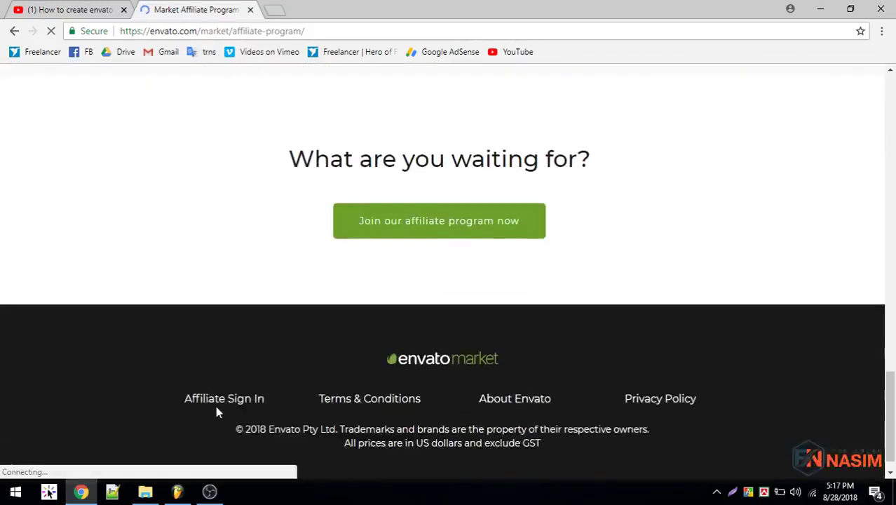
pyautogui.click(235, 372)
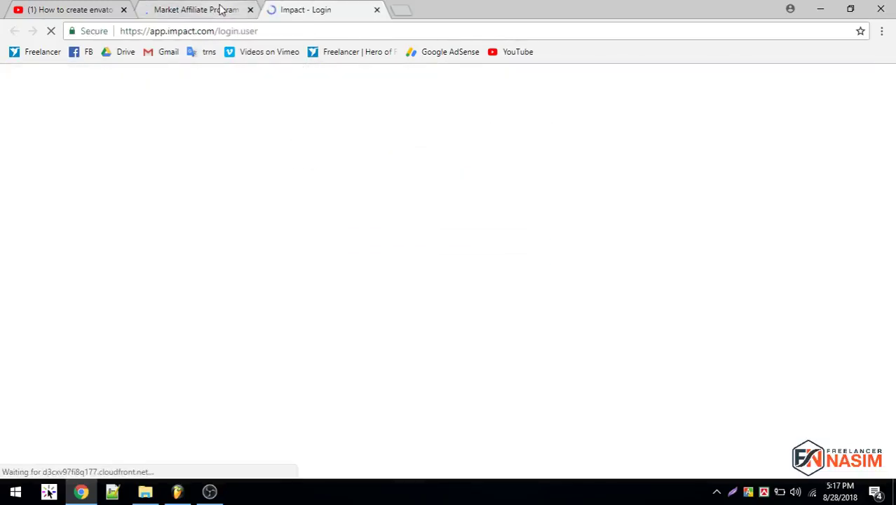
pyautogui.click(214, 10)
pyautogui.click(251, 10)
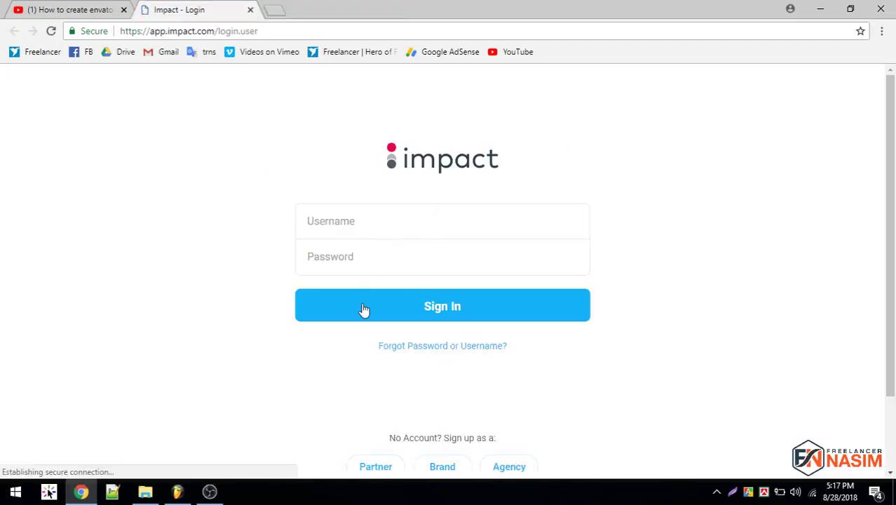
# - Try to sign in to Impact with the saved account username and the account password
pyautogui.click(371, 220)
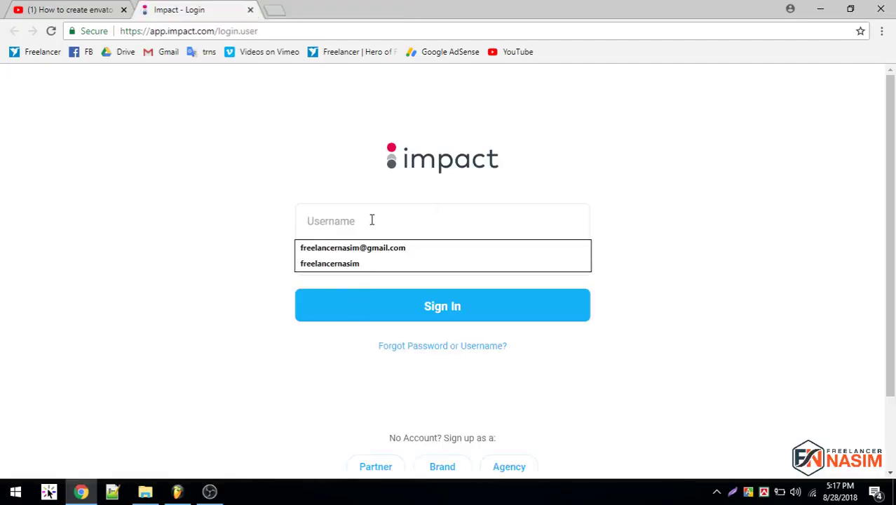
pyautogui.click(344, 262)
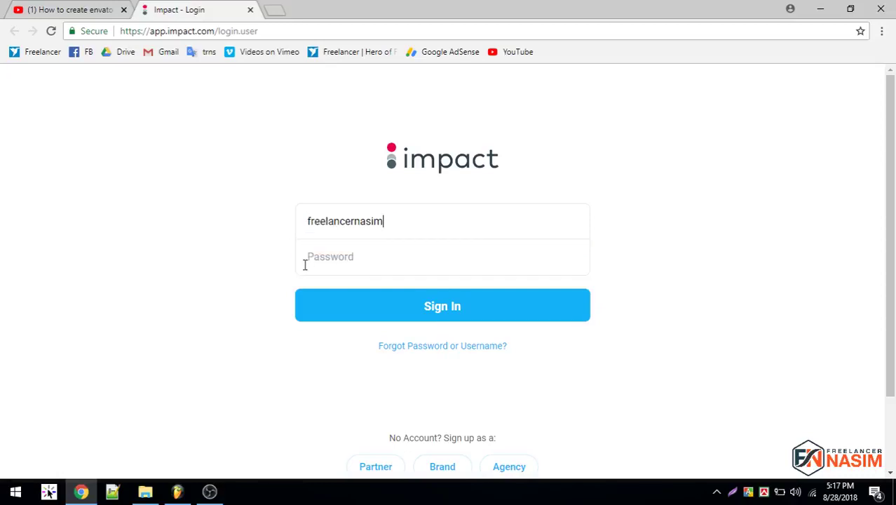
pyautogui.click(366, 259)
pyautogui.write('******************')
pyautogui.click(446, 306)
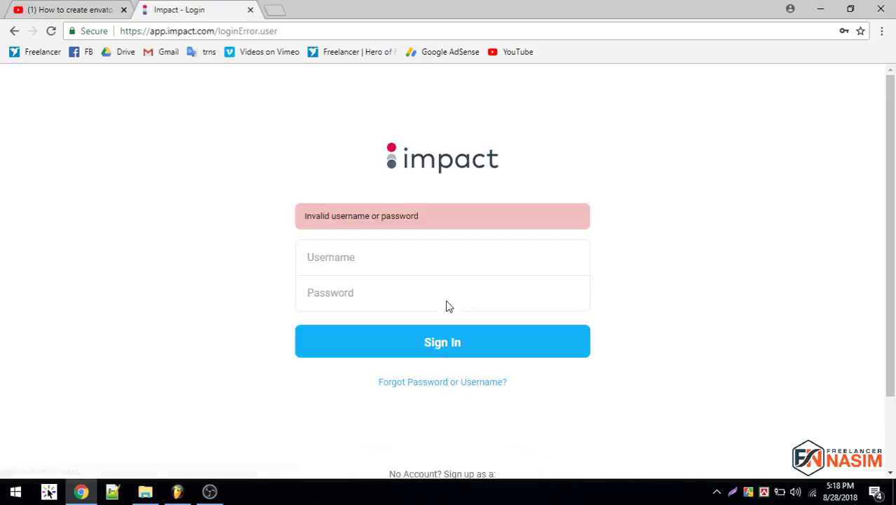
# - Sign in to Impact again by filling in the saved username without the email domain and the account password
pyautogui.click(382, 261)
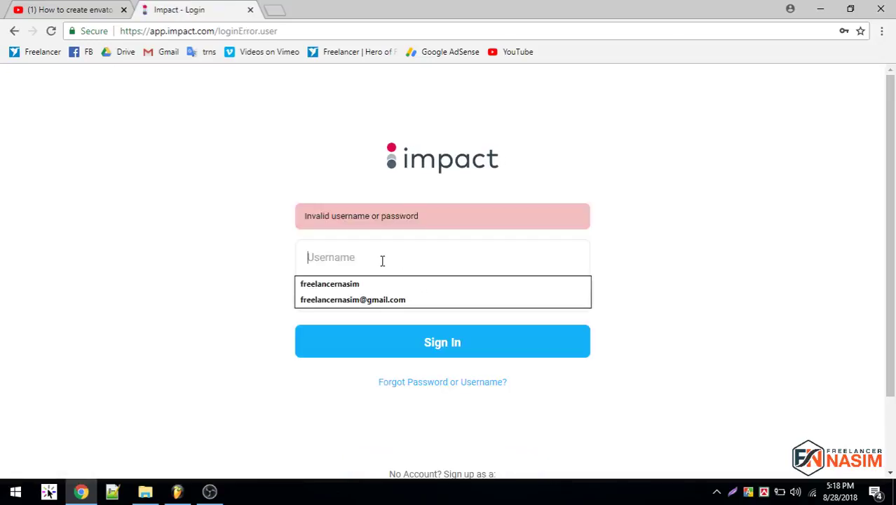
pyautogui.click(359, 283)
pyautogui.click(362, 296)
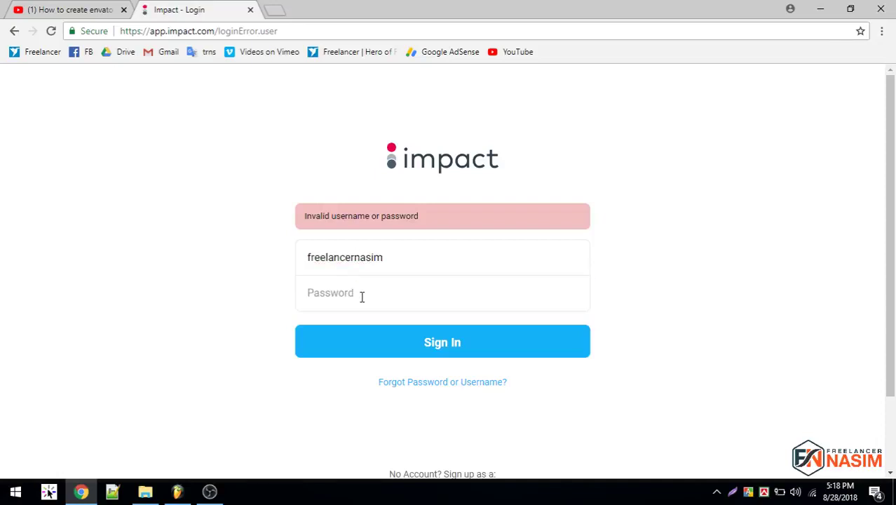
pyautogui.write('•••••••••••••••••••')
pyautogui.click(440, 345)
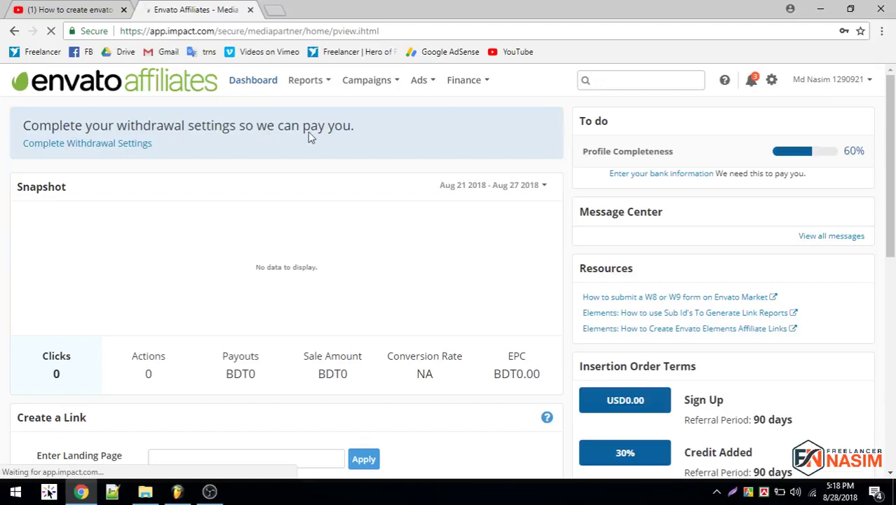
# - Open the withdrawal settings from the dashboard notice and choose BDT3900 as the balance threshold for payment
pyautogui.click(104, 148)
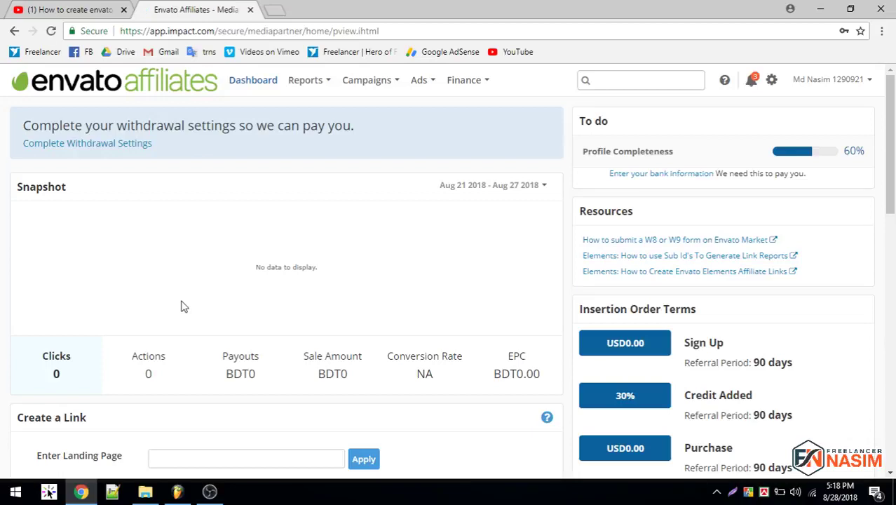
pyautogui.click(114, 144)
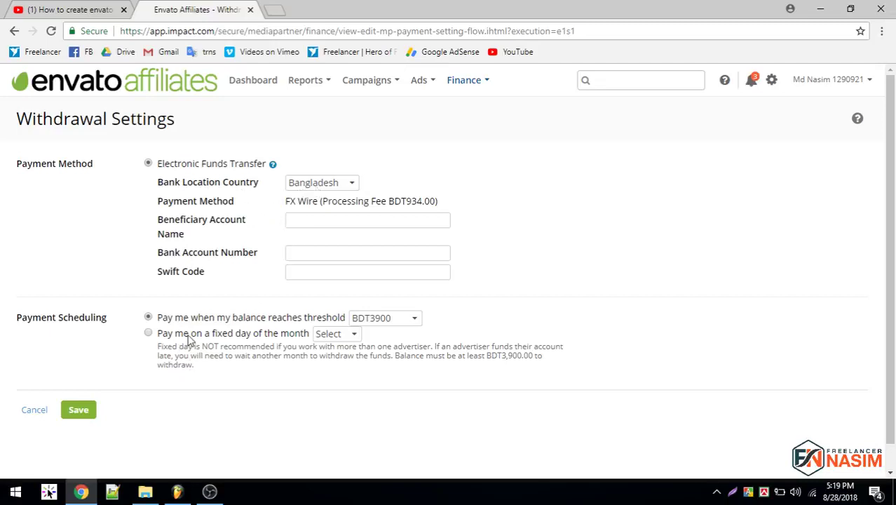
pyautogui.click(388, 318)
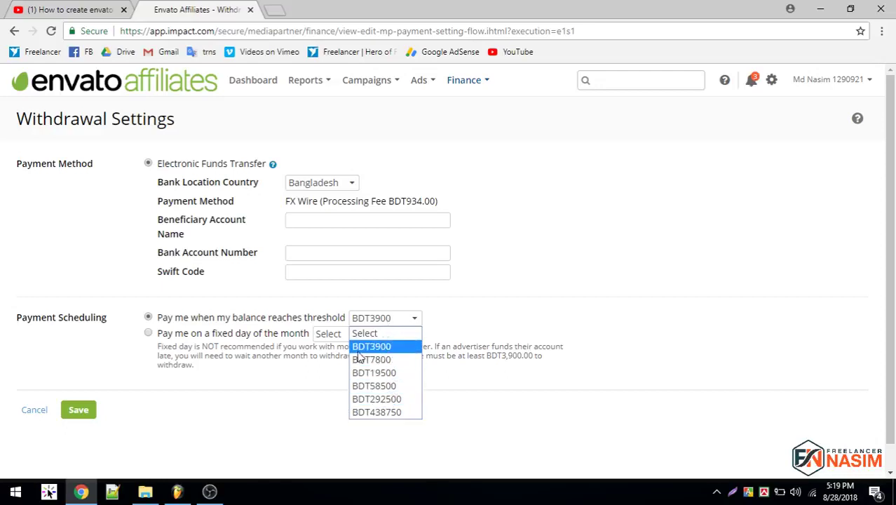
pyautogui.click(373, 348)
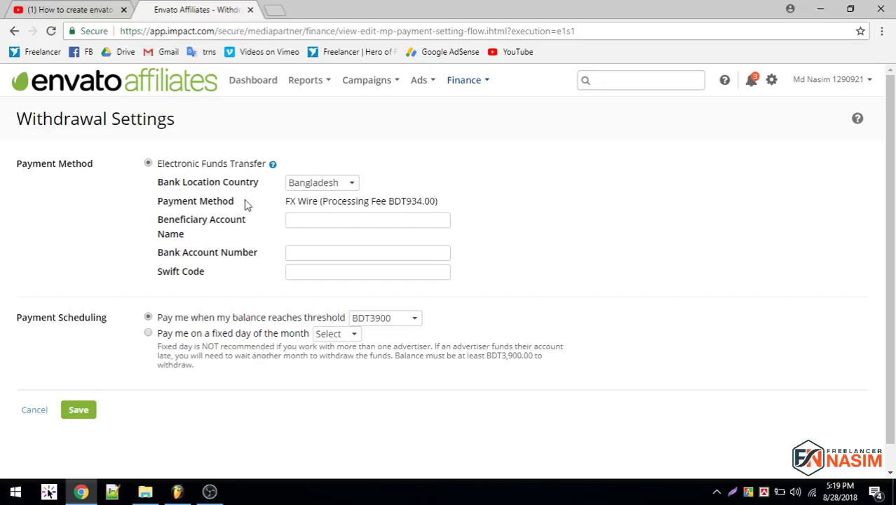
# - Examine the FX Wire payment method and the beneficiary account name, bank account number and Swift code fields
pyautogui.doubleClick(338, 202)
pyautogui.click(297, 208)
pyautogui.moveTo(165, 226); pyautogui.dragTo(250, 228)
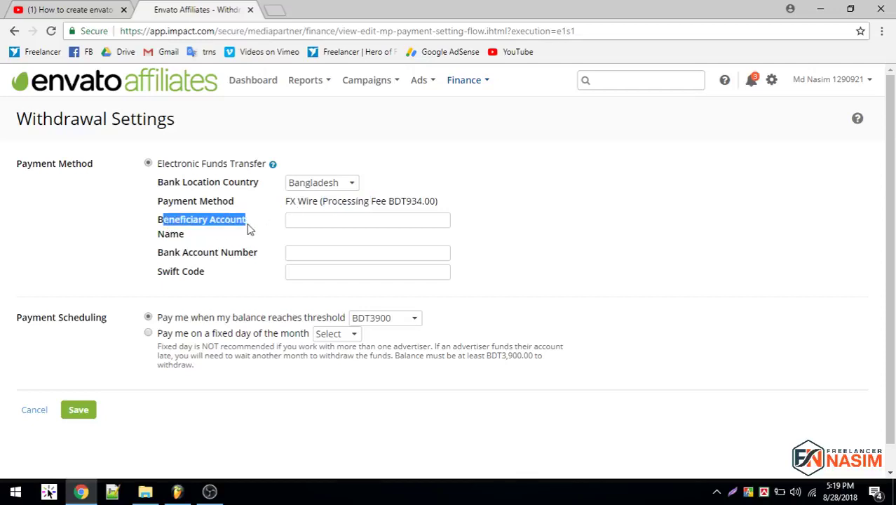
pyautogui.moveTo(171, 240); pyautogui.dragTo(232, 242)
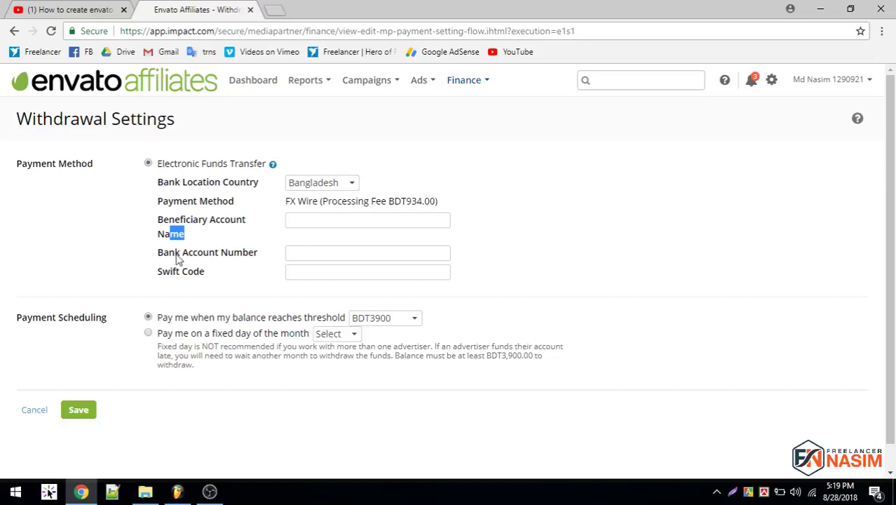
pyautogui.moveTo(181, 255); pyautogui.dragTo(278, 256)
pyautogui.moveTo(181, 272); pyautogui.dragTo(256, 274)
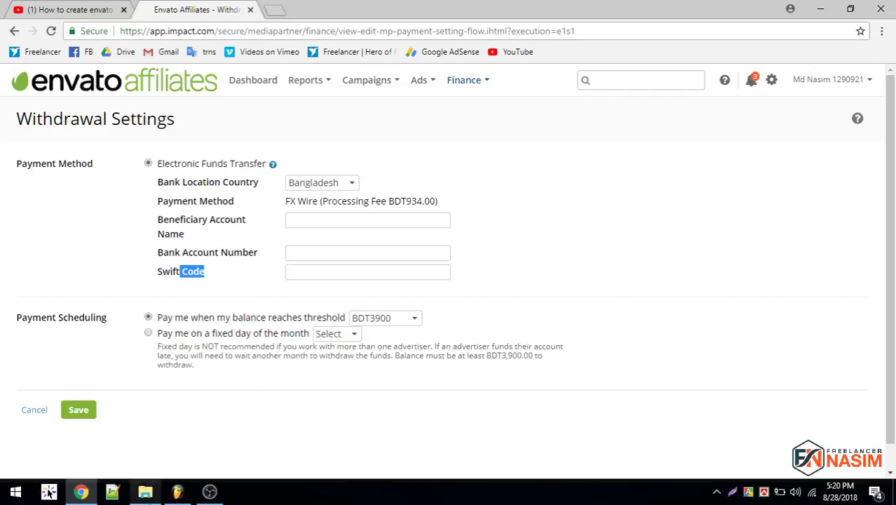
# - Switch to File Explorer and look through the Desktop folder for the text file with bank information
pyautogui.click(145, 491)
pyautogui.click(657, 116)
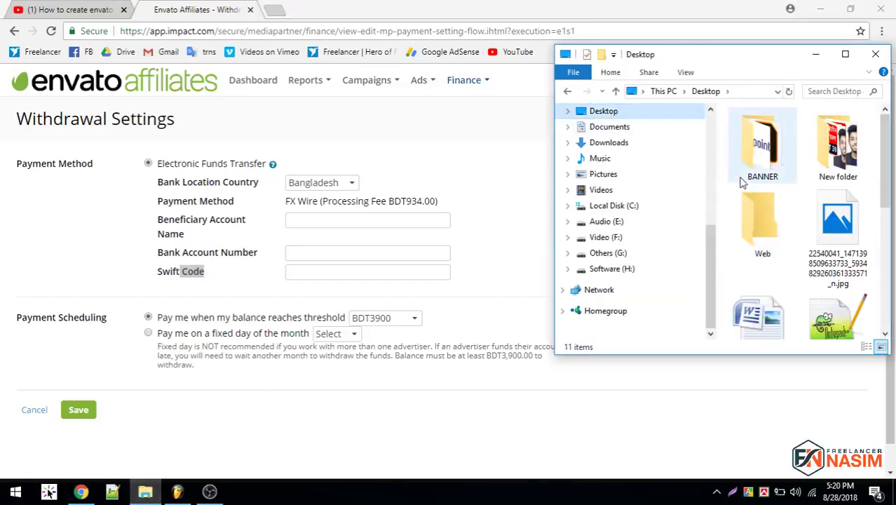
pyautogui.scroll(-3, 780, 271)
pyautogui.scroll(1, 770, 145)
pyautogui.doubleClick(771, 150)
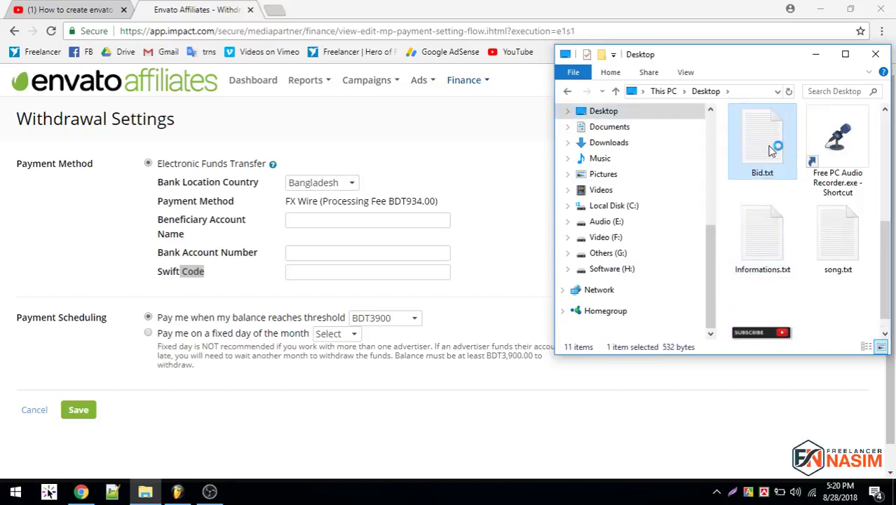
pyautogui.scroll(-5, 410, 270)
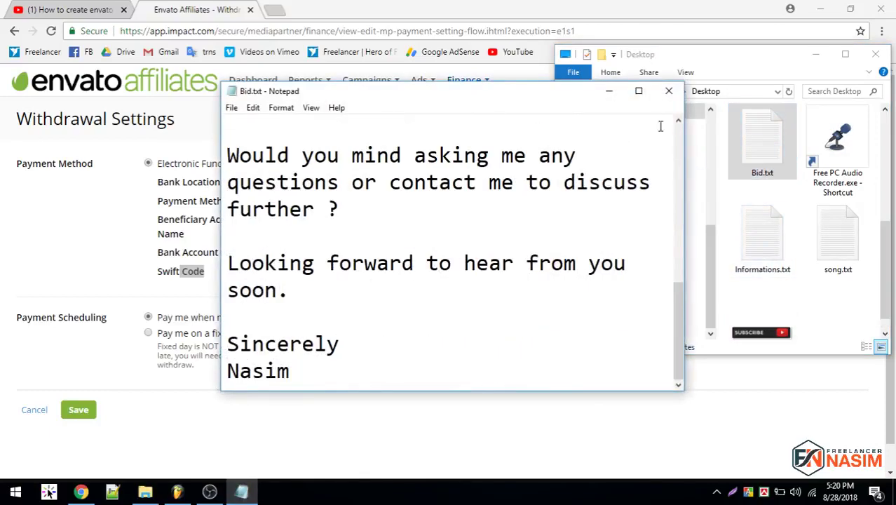
pyautogui.click(670, 91)
# - Copy the bank account number from Informations.txt and switch back to the withdrawal settings in Chrome
pyautogui.doubleClick(754, 238)
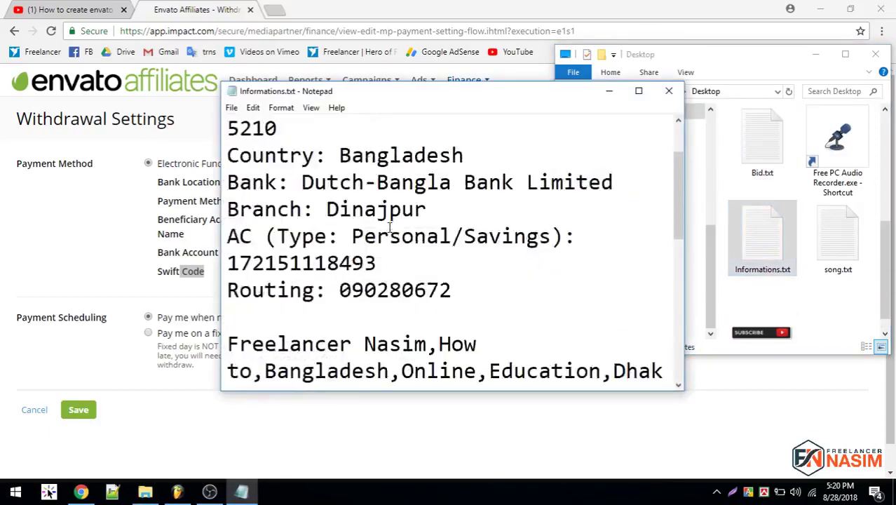
pyautogui.scroll(-5, 414, 214)
pyautogui.scroll(10, 414, 214)
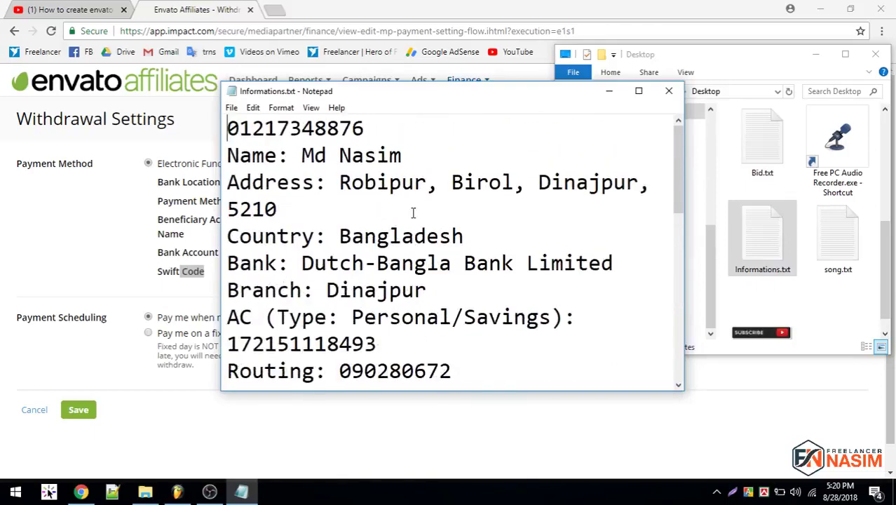
pyautogui.doubleClick(302, 343)
pyautogui.hotkey('ctrl', 'c')
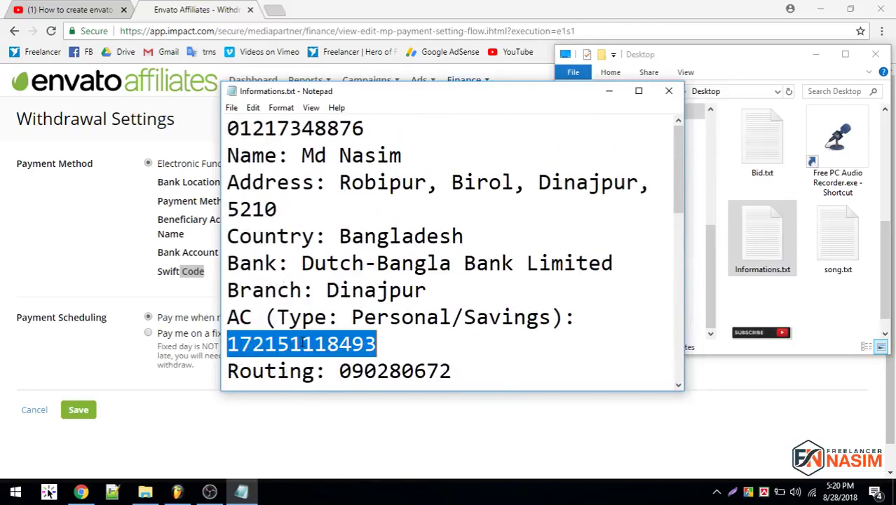
pyautogui.click(171, 6)
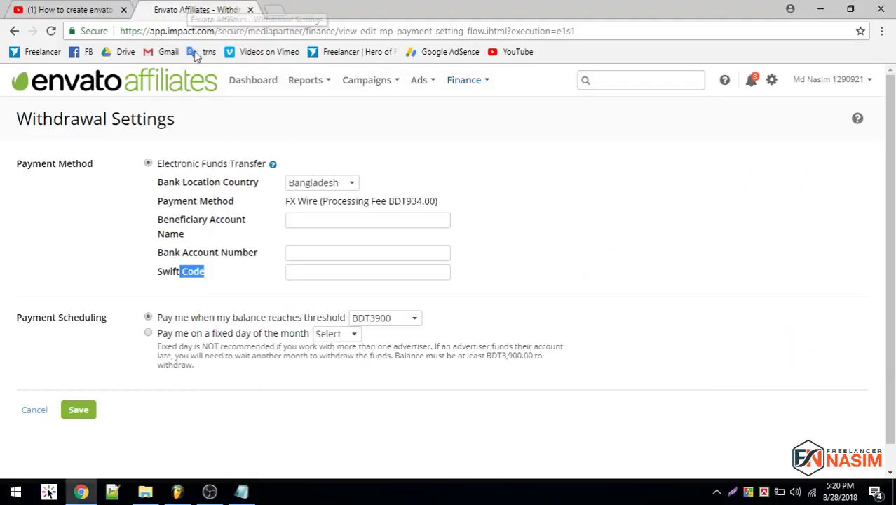
pyautogui.click(306, 222)
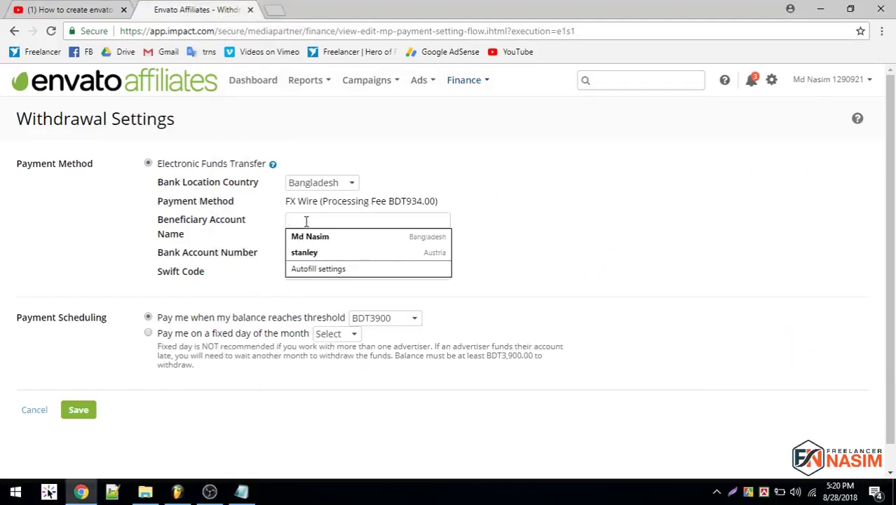
pyautogui.click(312, 250)
pyautogui.click(327, 221)
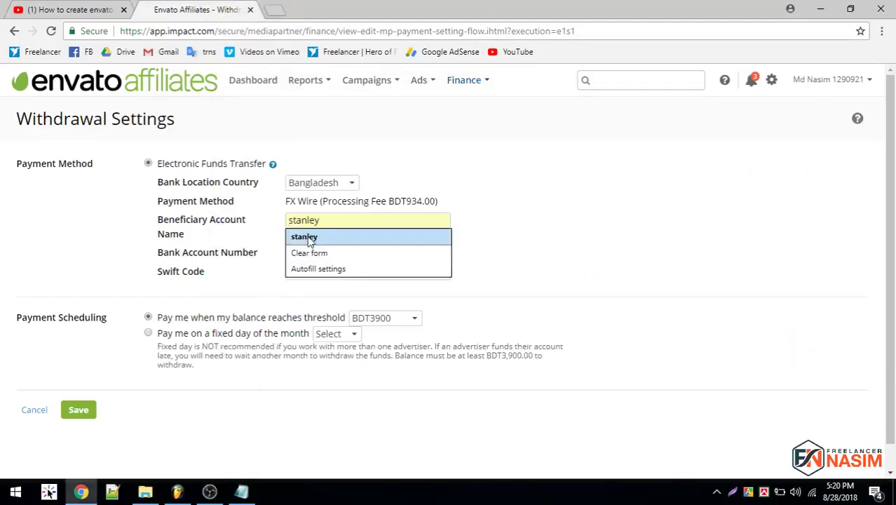
pyautogui.press('BackSpace')
pyautogui.press('BackSpace')
pyautogui.press('BackSpace')
pyautogui.press('BackSpace')
pyautogui.press('BackSpace')
pyautogui.press('BackSpace')
pyautogui.press('BackSpace')
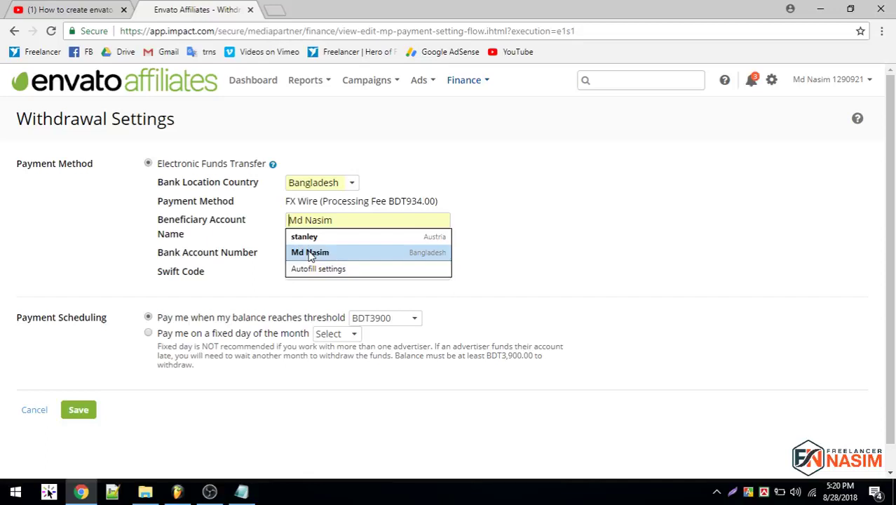
# - Fill in the beneficiary account name from the saved Bangladesh autofill entry and paste the bank account number
pyautogui.click(311, 254)
pyautogui.click(312, 253)
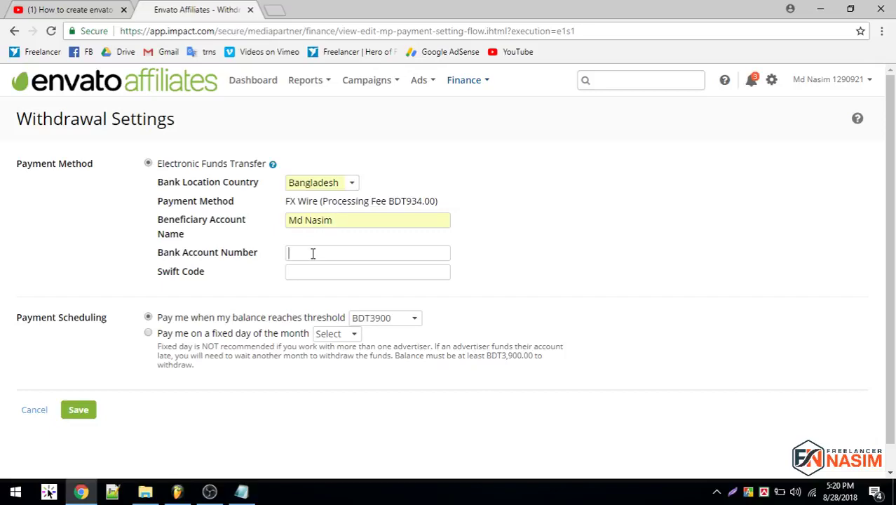
pyautogui.hotkey('ctrl', 'v')
# - Check the bank details in Informations.txt in Notepad for a Swift code
pyautogui.click(241, 491)
pyautogui.scroll(-1, 442, 342)
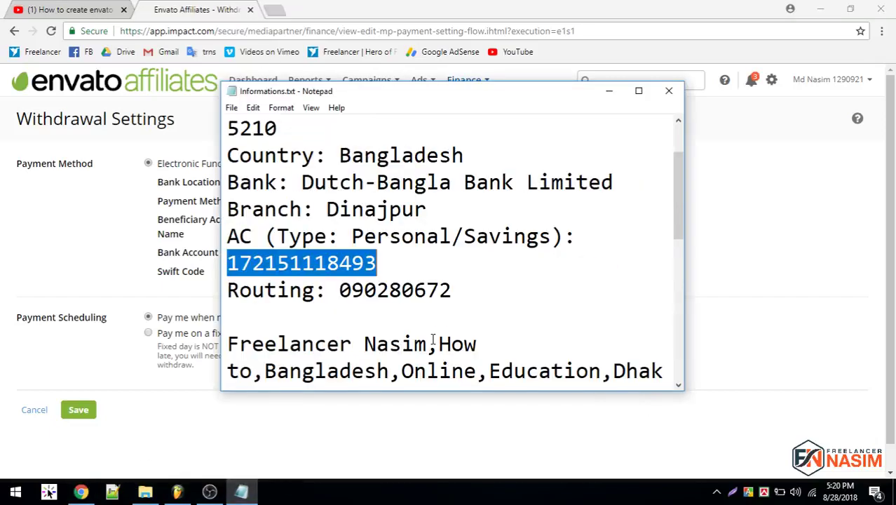
pyautogui.scroll(1, 432, 340)
# - Search Google in a new Chrome tab for "dinajpur dutch bangla bank swift code" and open the BanksBD.org Dinajpur branch result
pyautogui.click(274, 10)
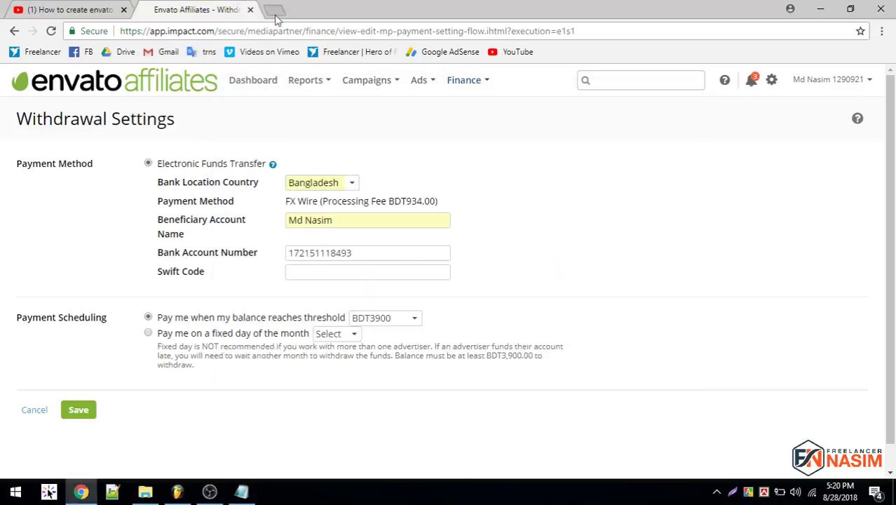
pyautogui.click(275, 11)
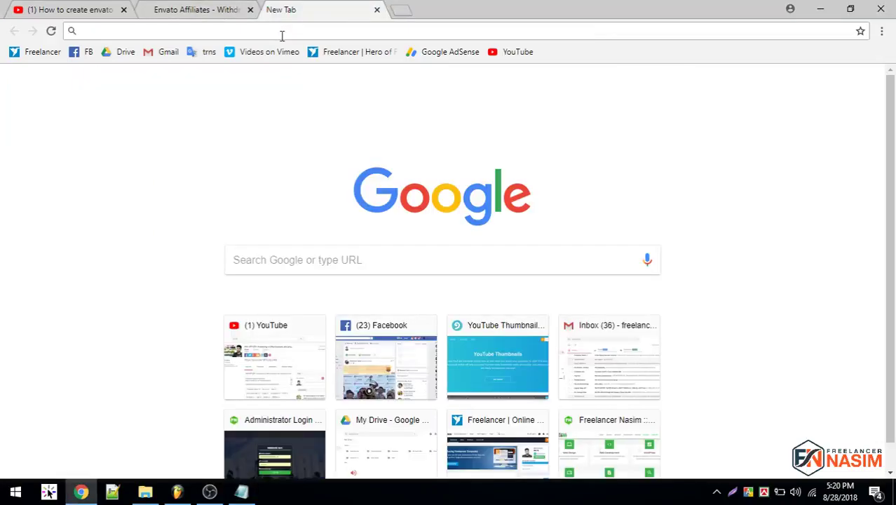
pyautogui.write('Dinajpur')
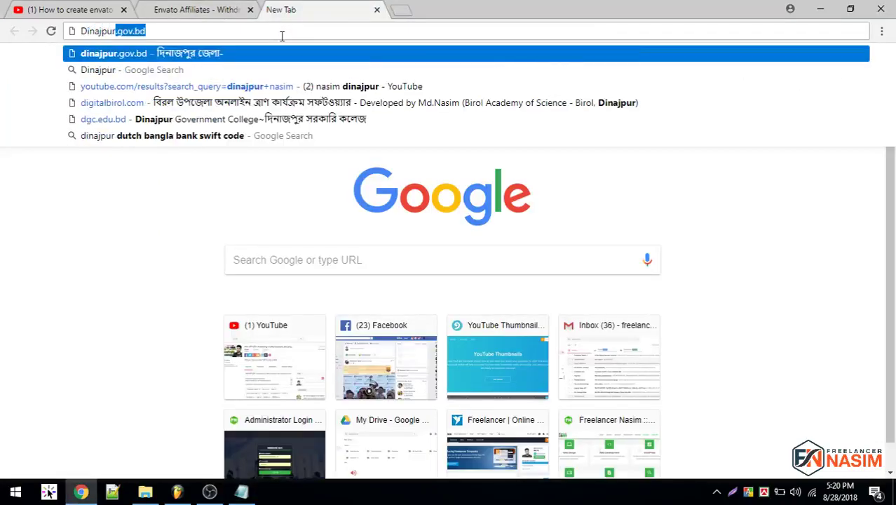
pyautogui.write(' dut')
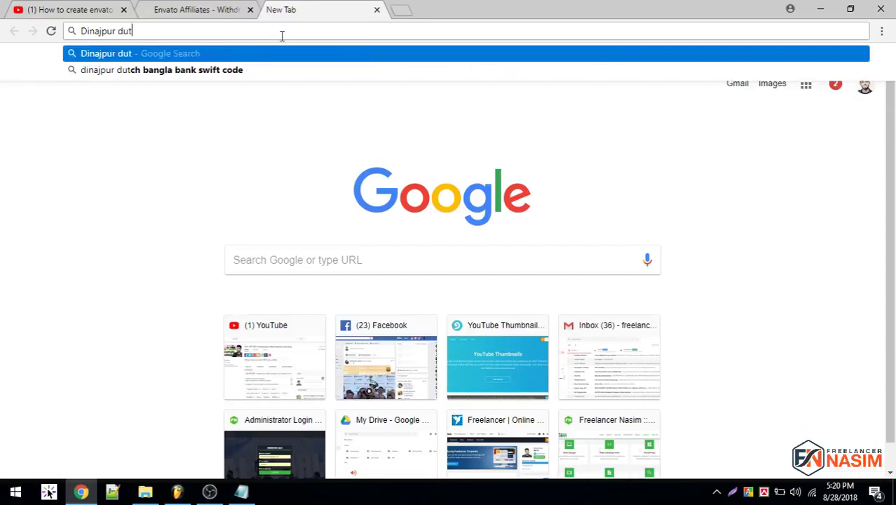
pyautogui.write('ch')
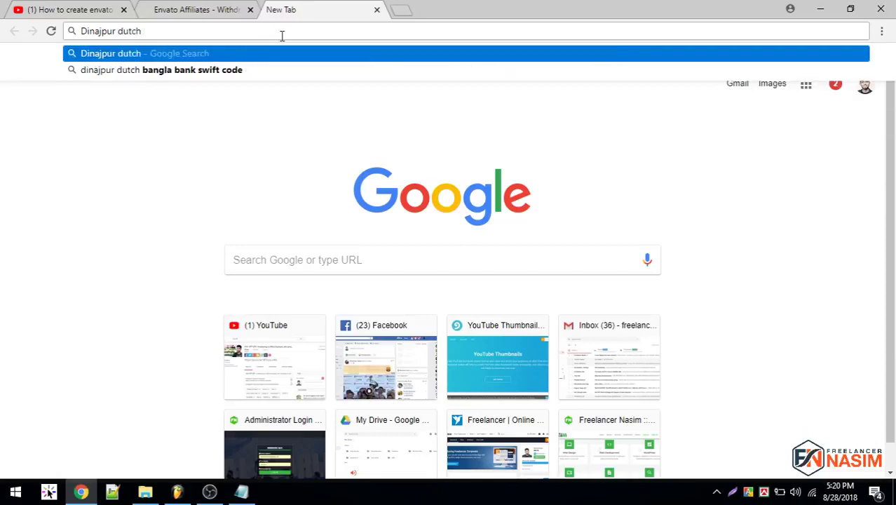
pyautogui.click(236, 69)
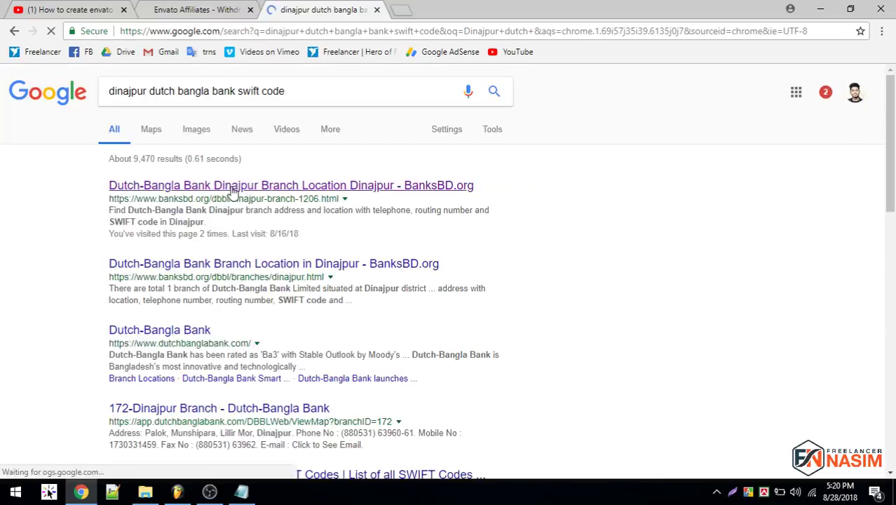
pyautogui.click(234, 186)
pyautogui.scroll(-2, 232, 189)
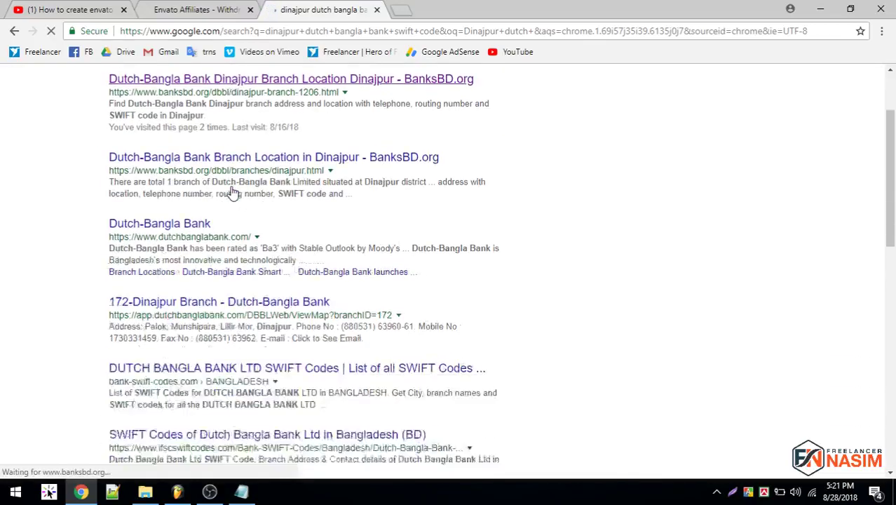
pyautogui.scroll(2, 231, 189)
pyautogui.click(200, 9)
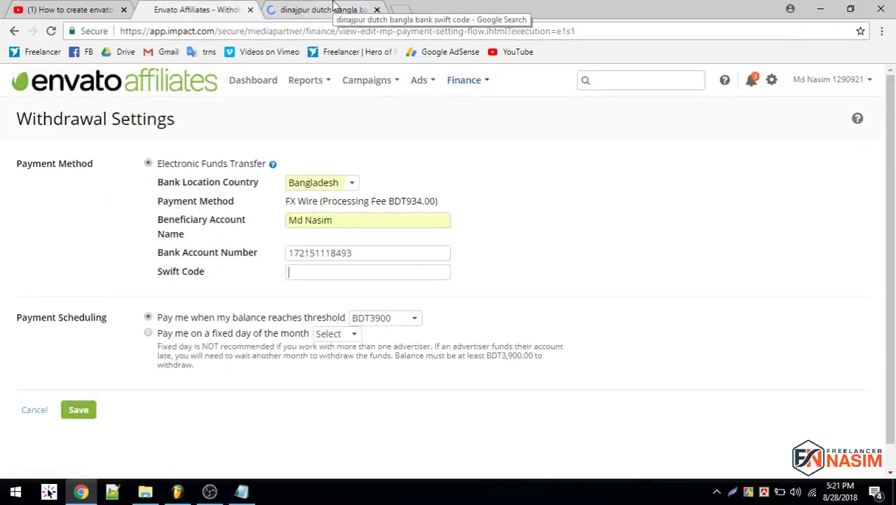
pyautogui.click(335, 9)
pyautogui.scroll(-6, 319, 202)
pyautogui.scroll(1, 319, 202)
pyautogui.scroll(2, 319, 203)
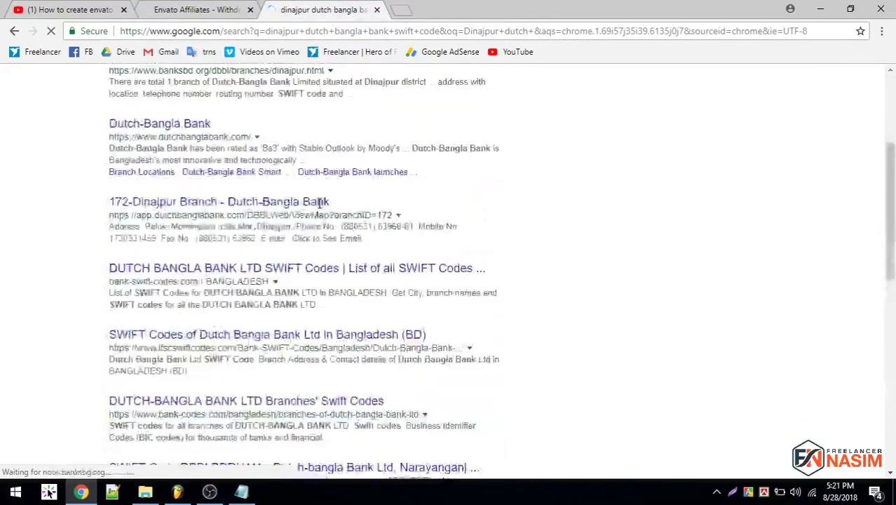
pyautogui.scroll(-4, 319, 202)
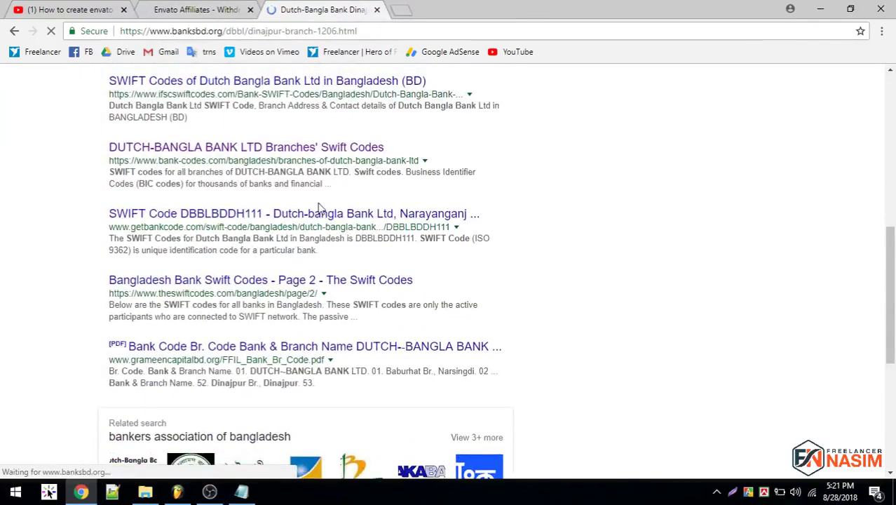
pyautogui.click(193, 9)
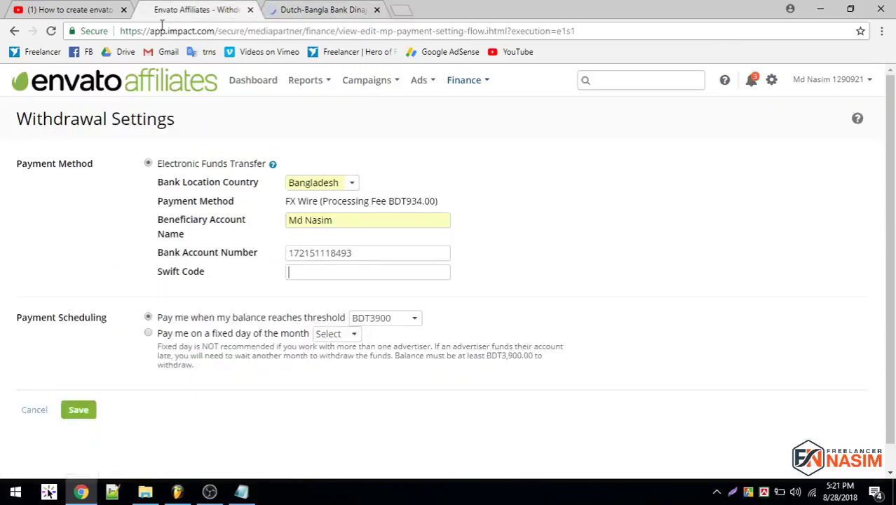
# - Close the YouTube page and copy the SWIFT code DBBLBDDH from the Dutch-Bangla Bank Dinajpur branch page
pyautogui.click(123, 9)
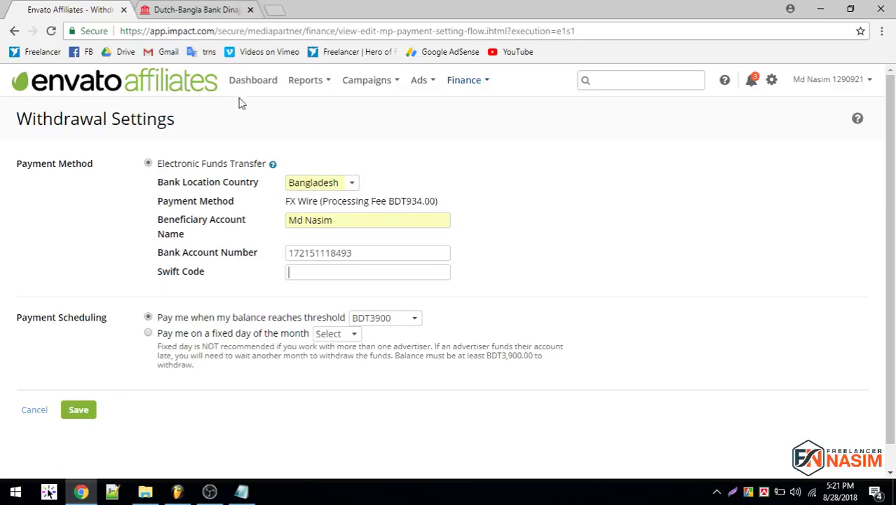
pyautogui.click(200, 9)
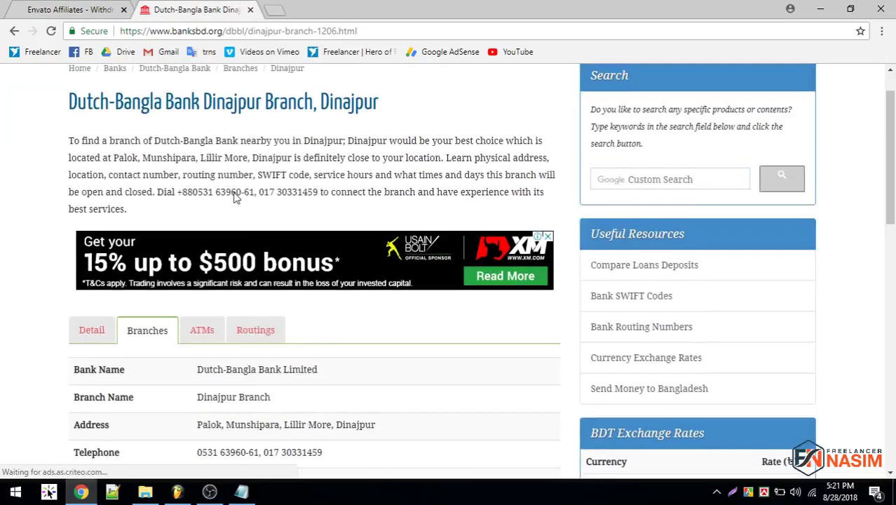
pyautogui.scroll(-5, 237, 198)
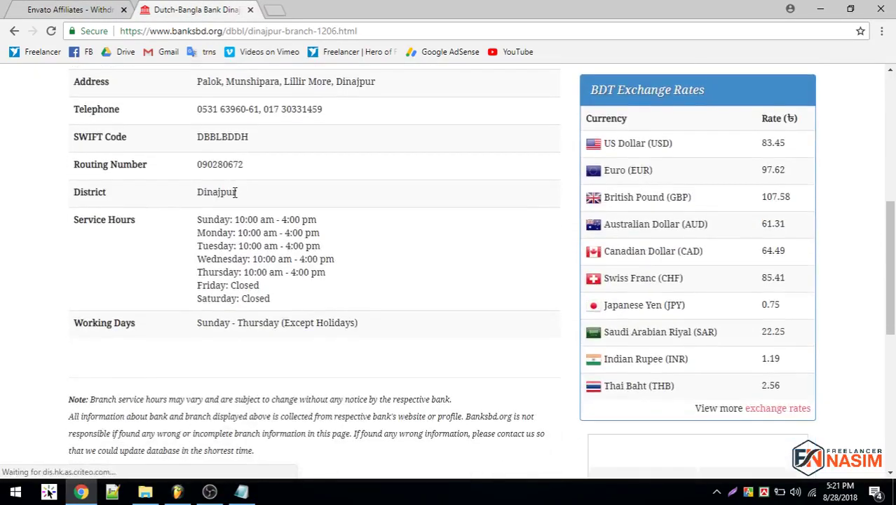
pyautogui.doubleClick(219, 136)
pyautogui.hotkey('ctrl', 'c')
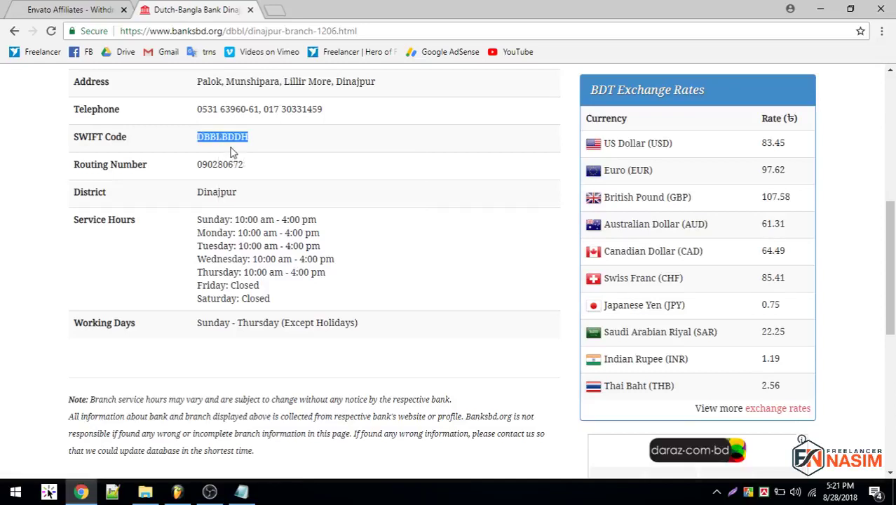
pyautogui.hotkey('alt', 'space')
# - Paste DBBLBDDH as the Swift code in the withdrawal settings and save them
pyautogui.click(89, 10)
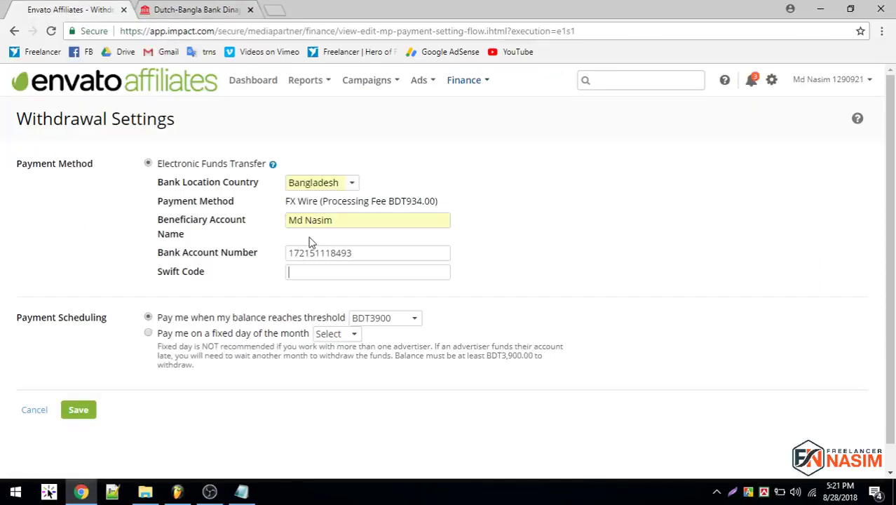
pyautogui.rightClick(317, 274)
pyautogui.click(350, 355)
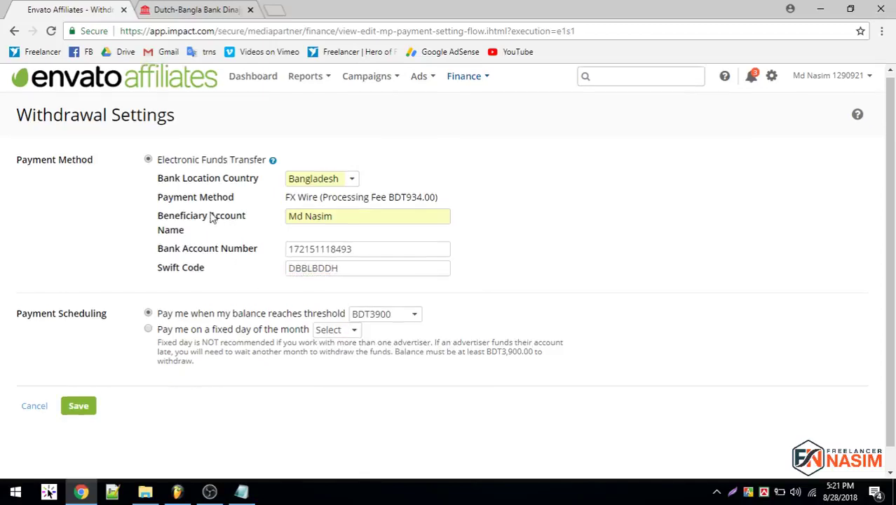
pyautogui.scroll(-1, 210, 219)
pyautogui.click(79, 387)
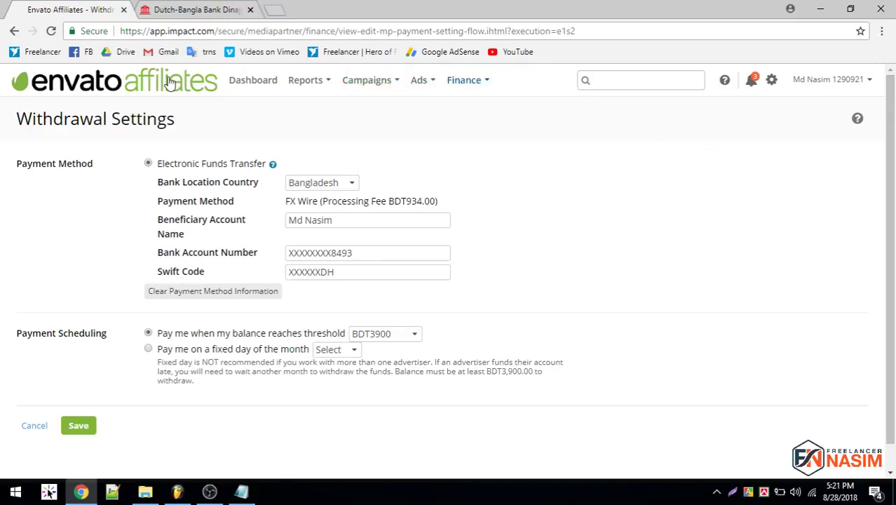
# - Return to the Envato Affiliates dashboard and close the Dutch-Bangla Bank branch page
pyautogui.click(242, 83)
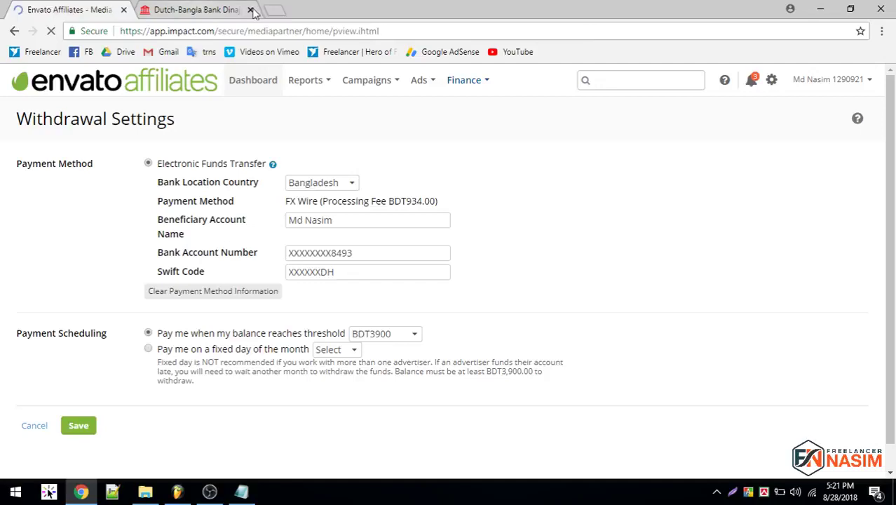
pyautogui.click(250, 9)
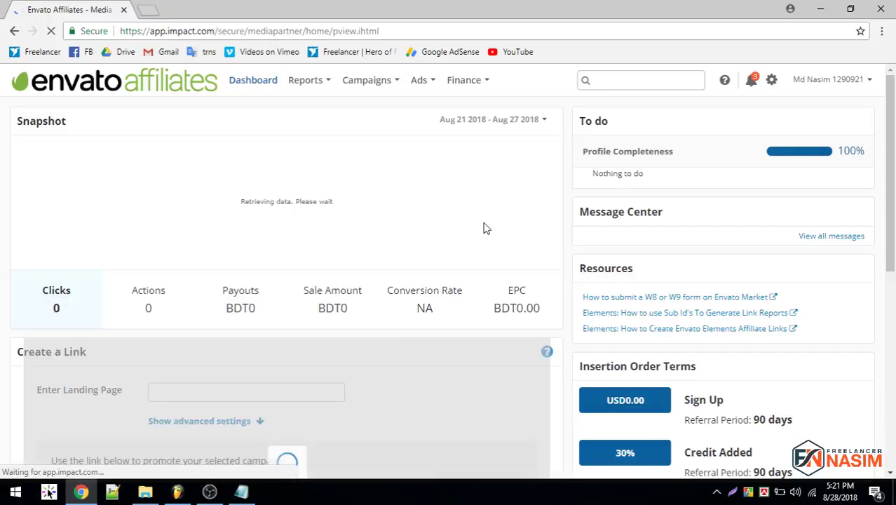
# - Examine the Create a Link section on the dashboard, including its advanced settings
pyautogui.scroll(-2, 266, 293)
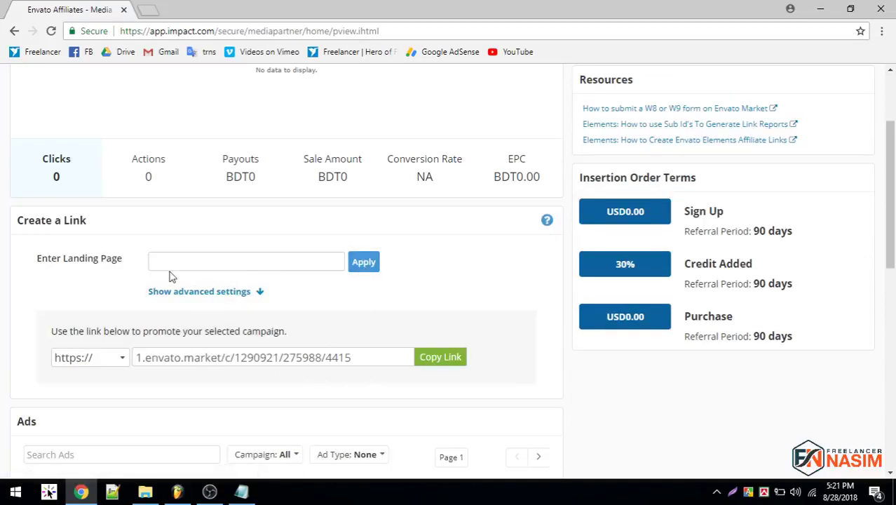
pyautogui.click(234, 293)
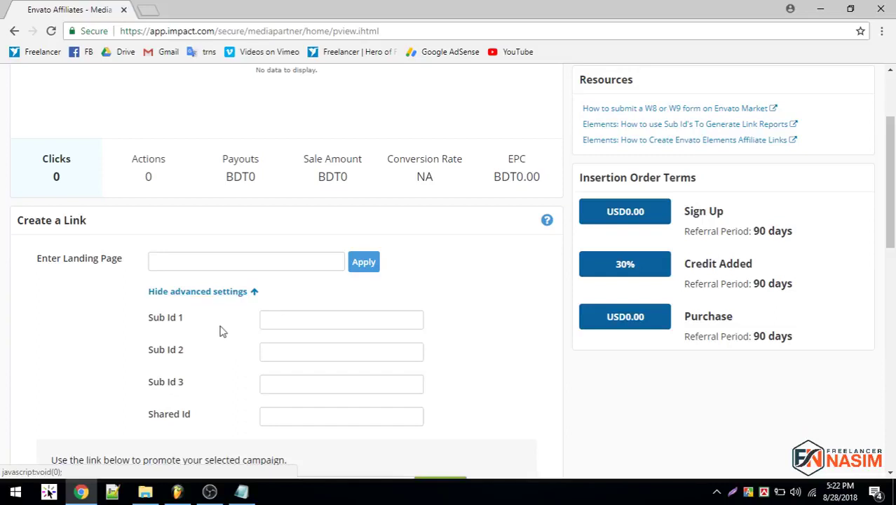
pyautogui.click(243, 294)
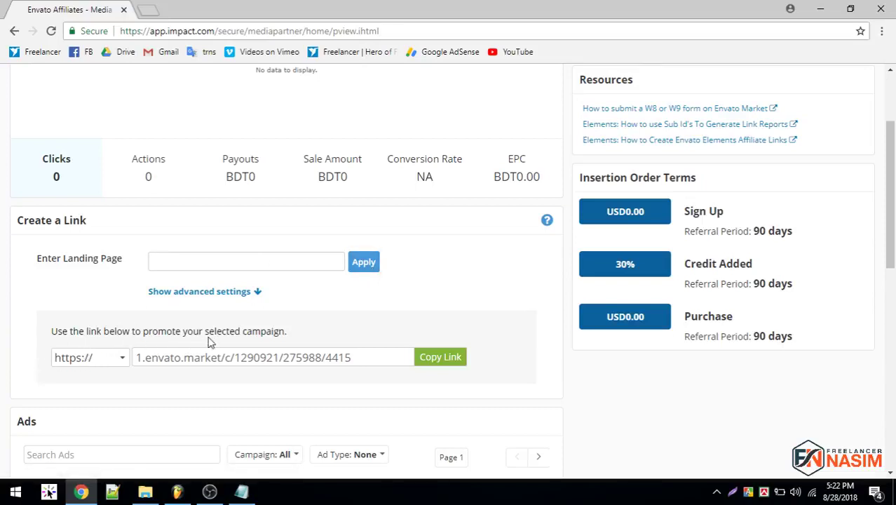
# - Copy the default campaign link from the dashboard and open the Overview report
pyautogui.click(439, 357)
pyautogui.scroll(3, 100, 319)
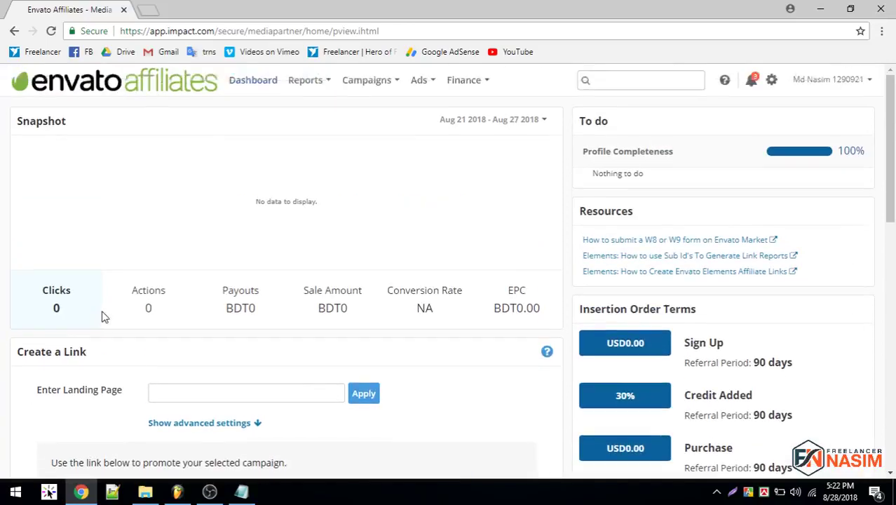
pyautogui.click(306, 82)
pyautogui.click(311, 108)
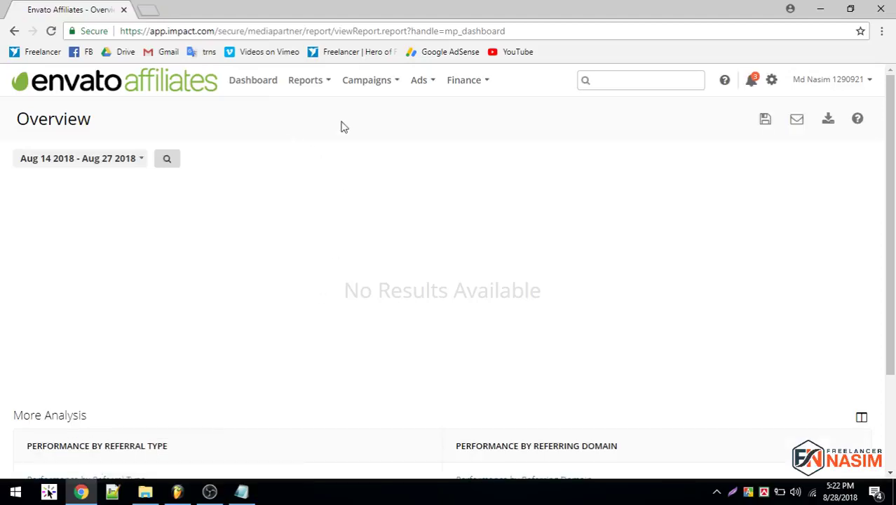
# - Look through the Reports, Campaigns, Ads and Finance options and return to the dashboard
pyautogui.click(302, 83)
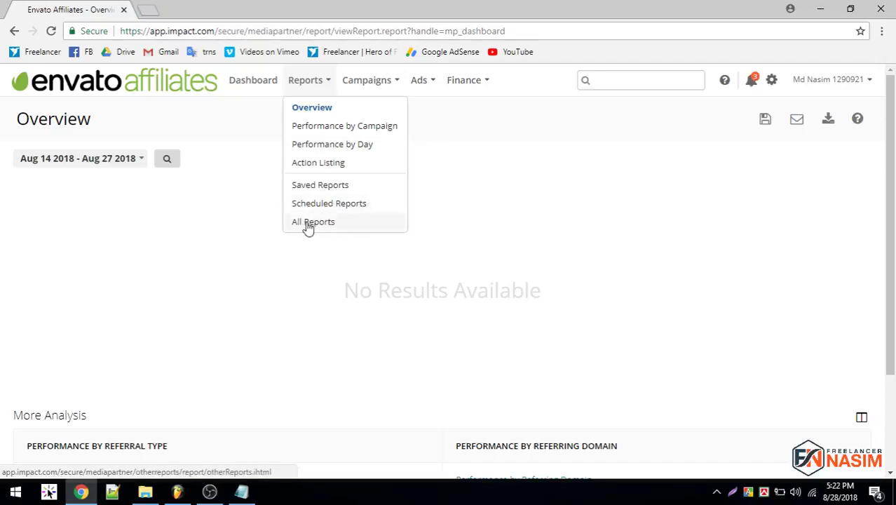
pyautogui.click(374, 81)
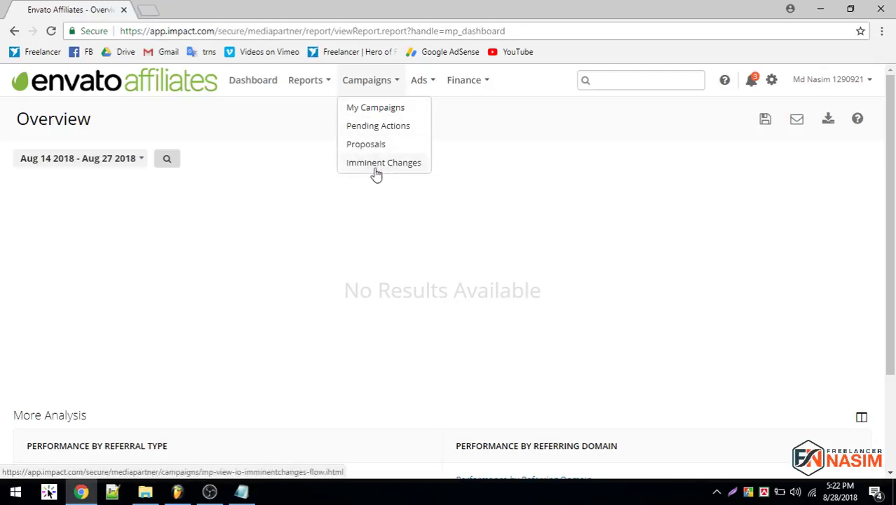
pyautogui.click(424, 81)
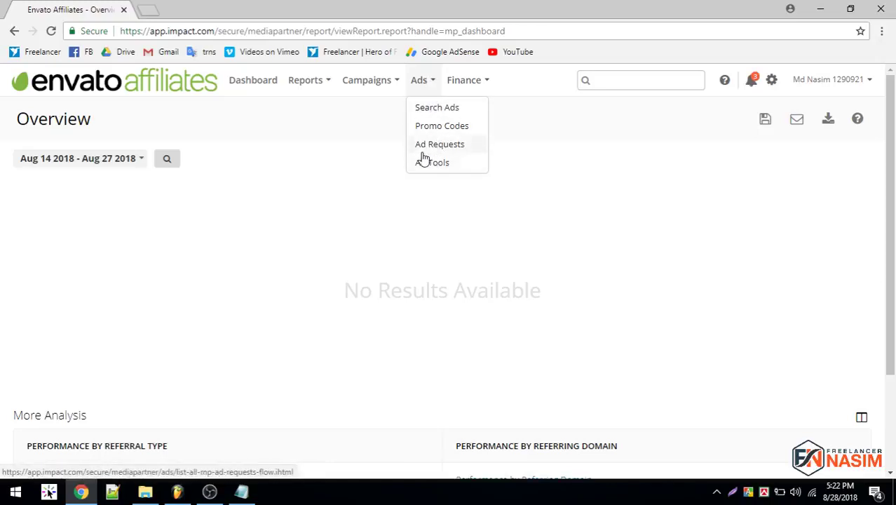
pyautogui.click(464, 80)
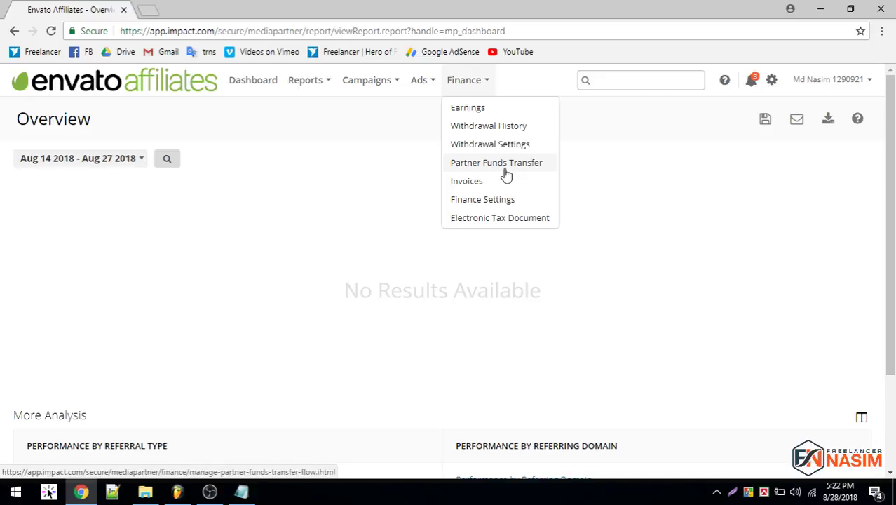
pyautogui.click(417, 80)
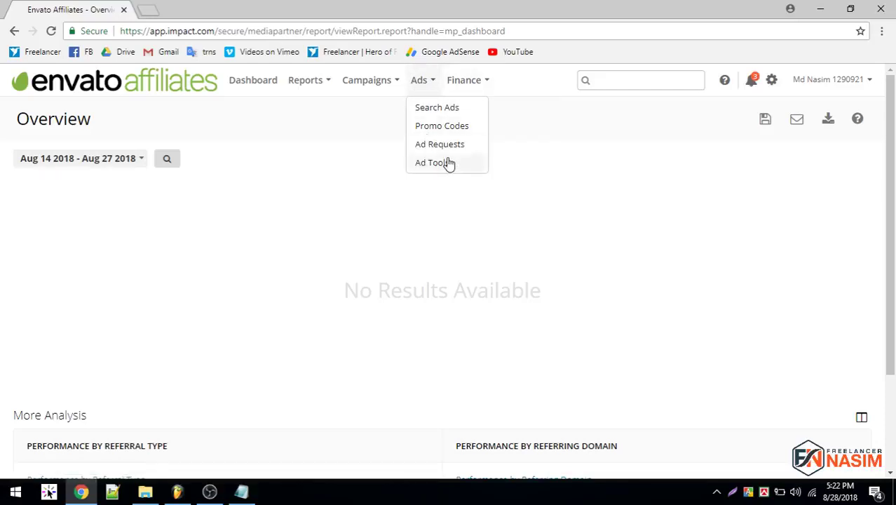
pyautogui.click(249, 82)
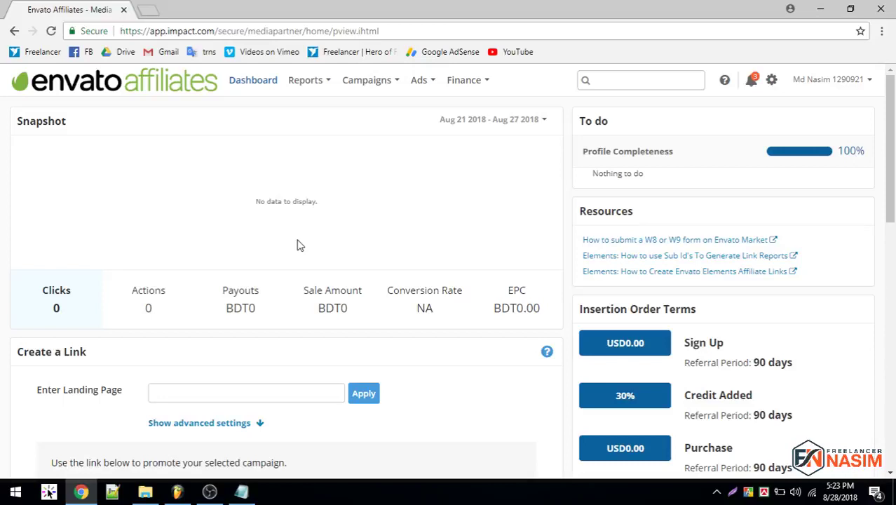
# - Search Google for "avada themeforest" in a new browser page and open ThemeForest's Avada | Responsive Multi-Purpose Theme item page
pyautogui.click(147, 9)
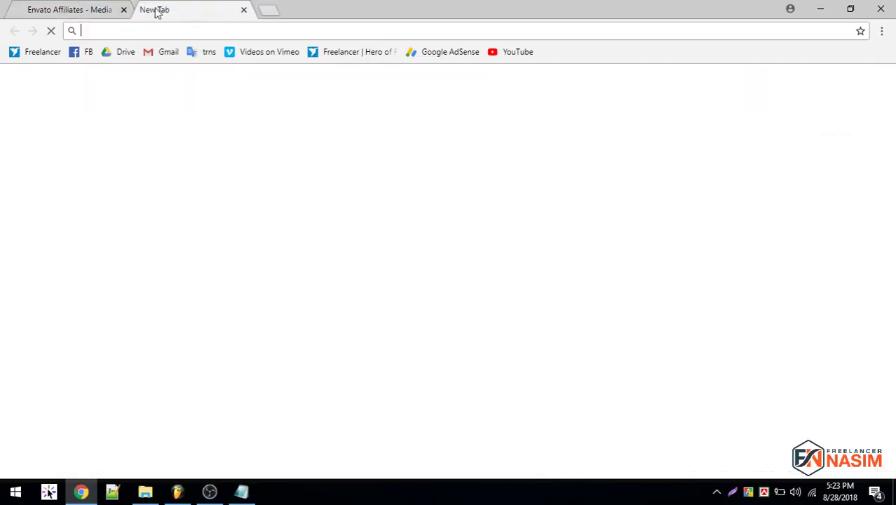
pyautogui.write('av')
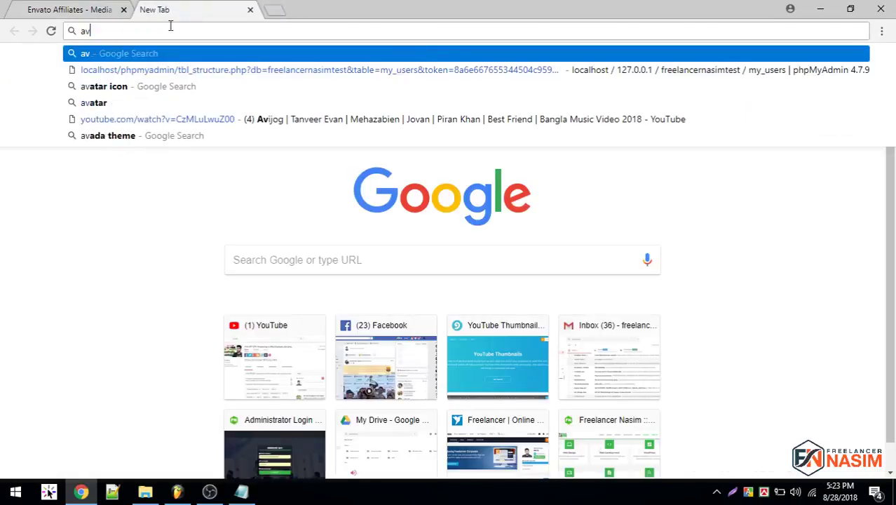
pyautogui.write('ada themeforest')
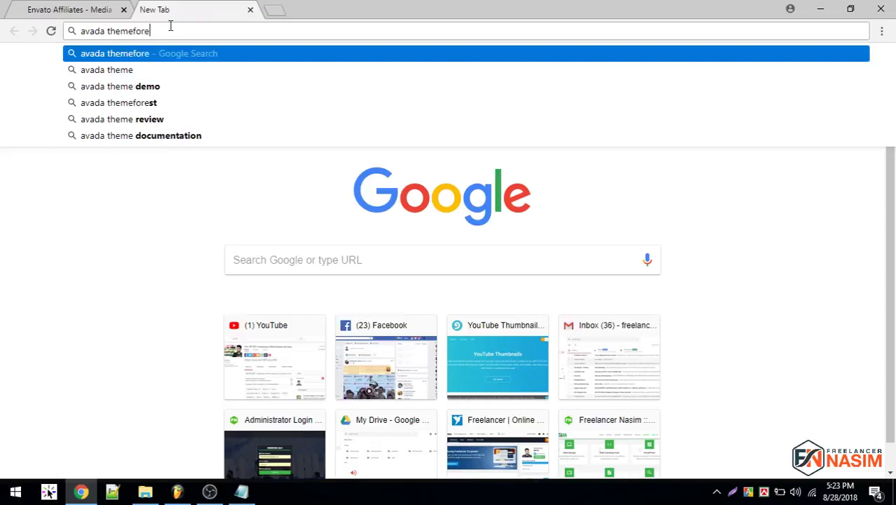
pyautogui.press('Return')
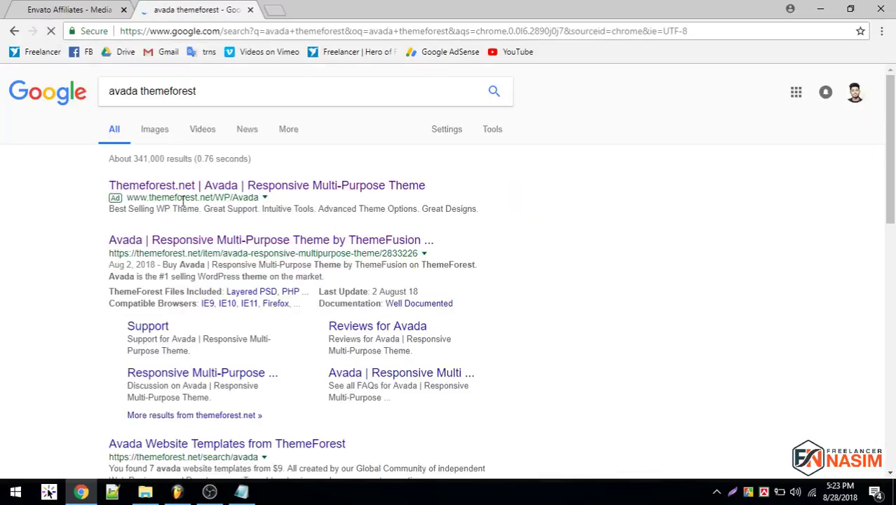
pyautogui.click(201, 241)
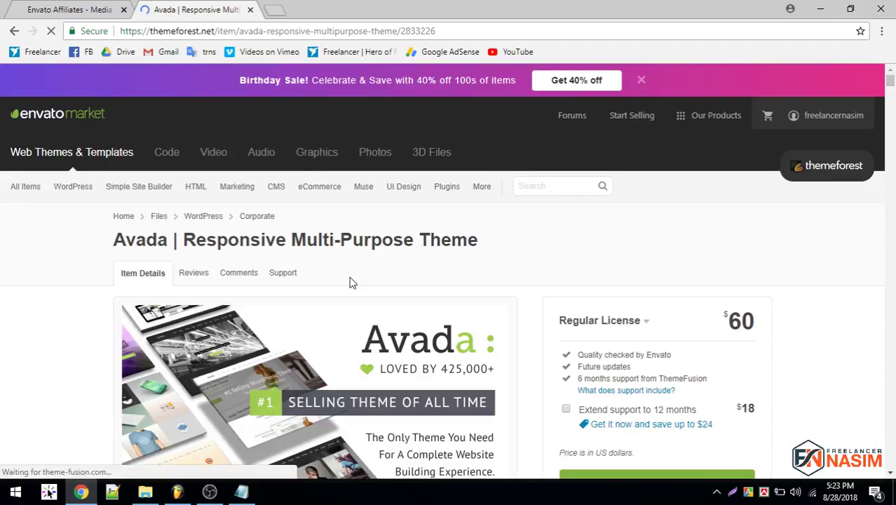
# - Copy the web address of the Avada theme page and return to the Envato Affiliates dashboard
pyautogui.click(361, 28)
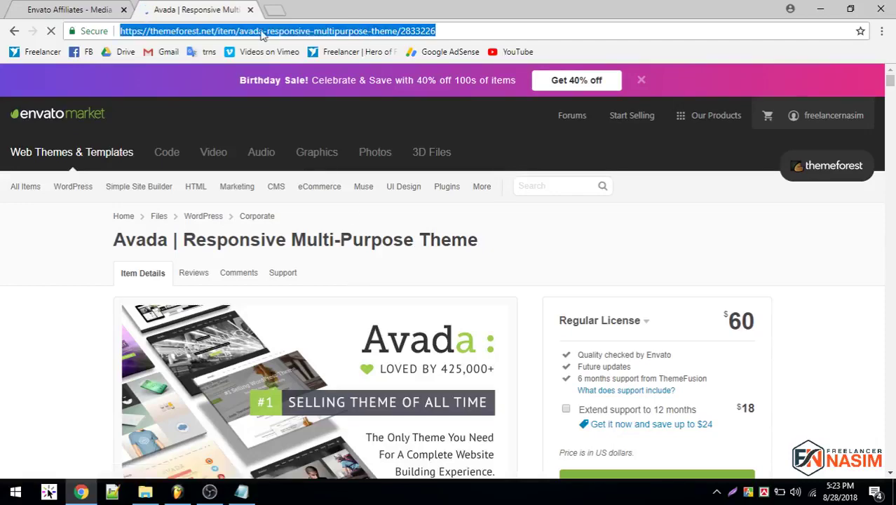
pyautogui.rightClick(277, 33)
pyautogui.click(304, 76)
pyautogui.click(84, 9)
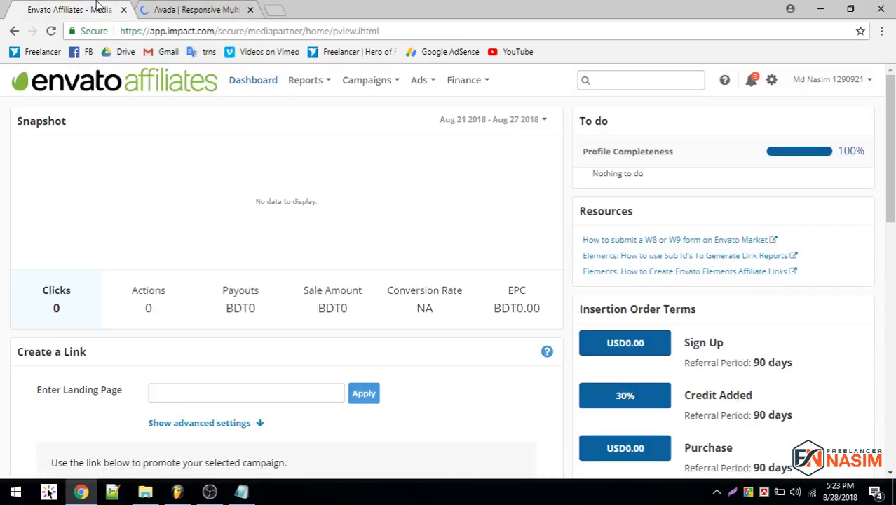
# - Create an affiliate link with the Avada theme's address as the landing page and copy the generated link
pyautogui.scroll(-1, 138, 184)
pyautogui.scroll(-1, 138, 185)
pyautogui.rightClick(186, 264)
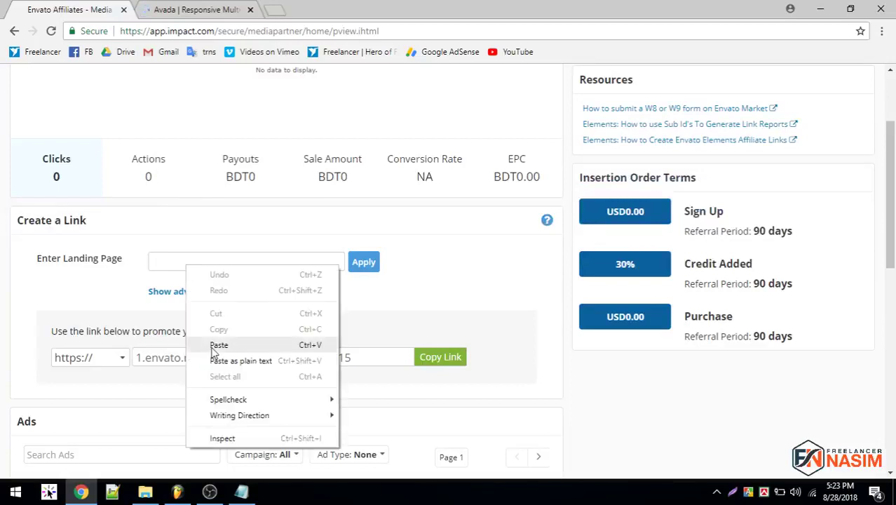
pyautogui.click(216, 344)
pyautogui.click(363, 270)
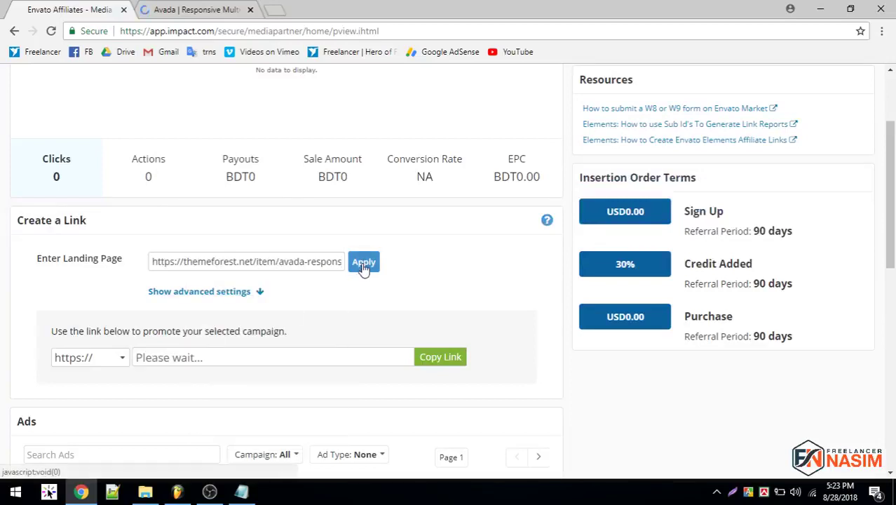
pyautogui.click(441, 359)
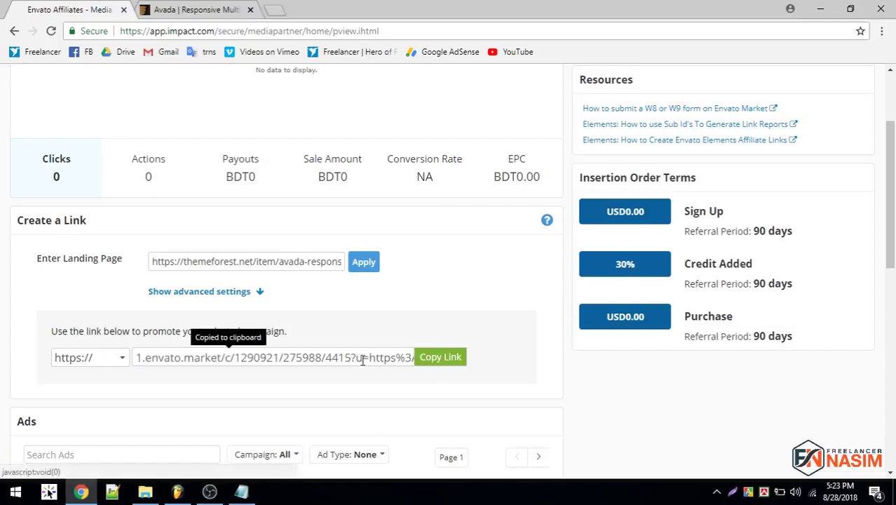
pyautogui.moveTo(356, 360); pyautogui.dragTo(510, 371)
pyautogui.click(280, 362)
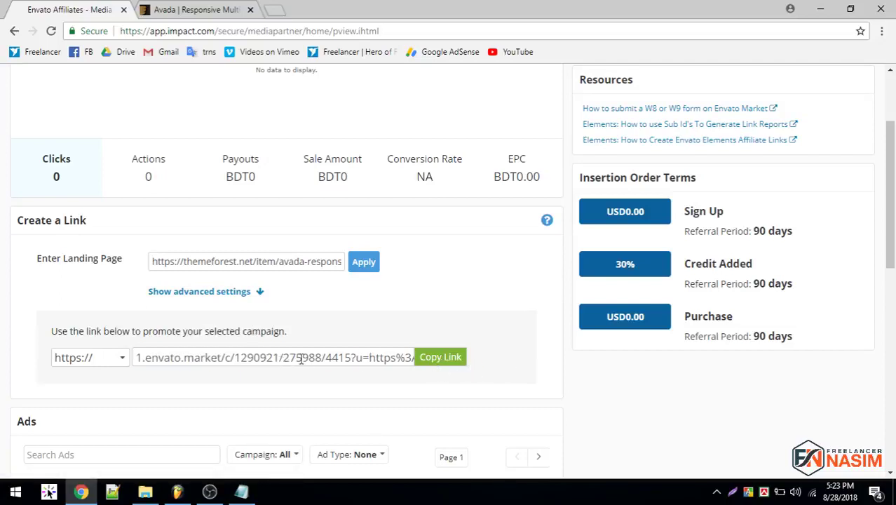
pyautogui.click(440, 358)
# - Search the dashboard's ads for Avada
pyautogui.scroll(-2, 156, 282)
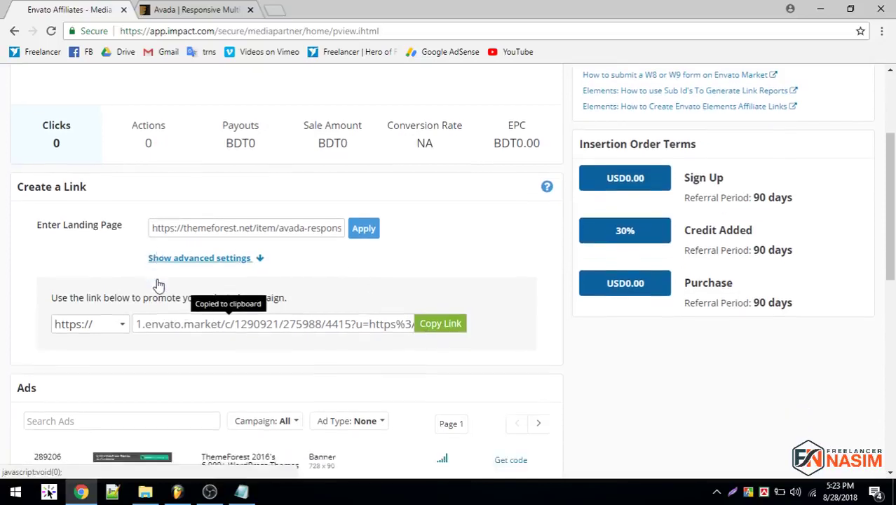
pyautogui.scroll(-2, 157, 284)
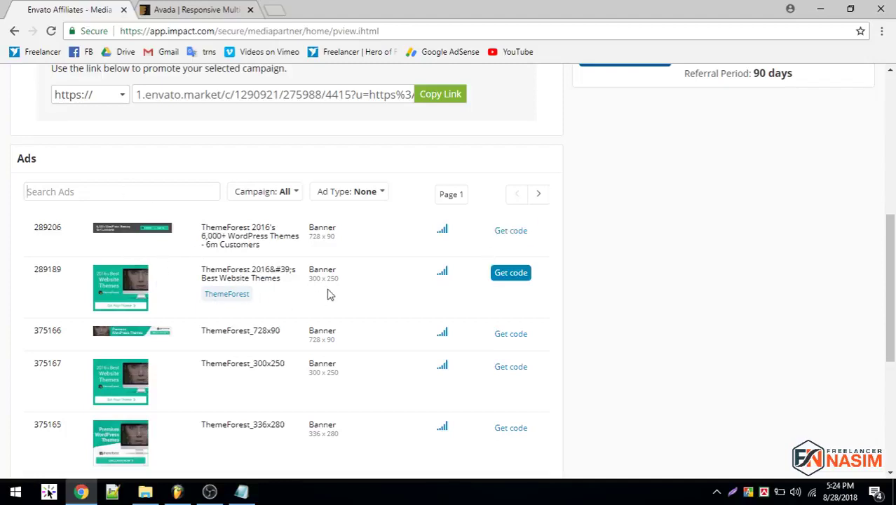
pyautogui.scroll(2, 328, 295)
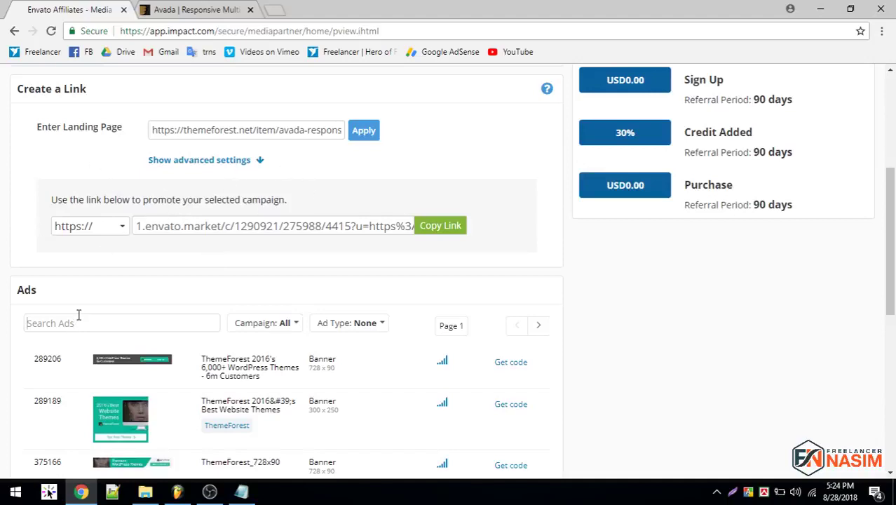
pyautogui.write('Avada')
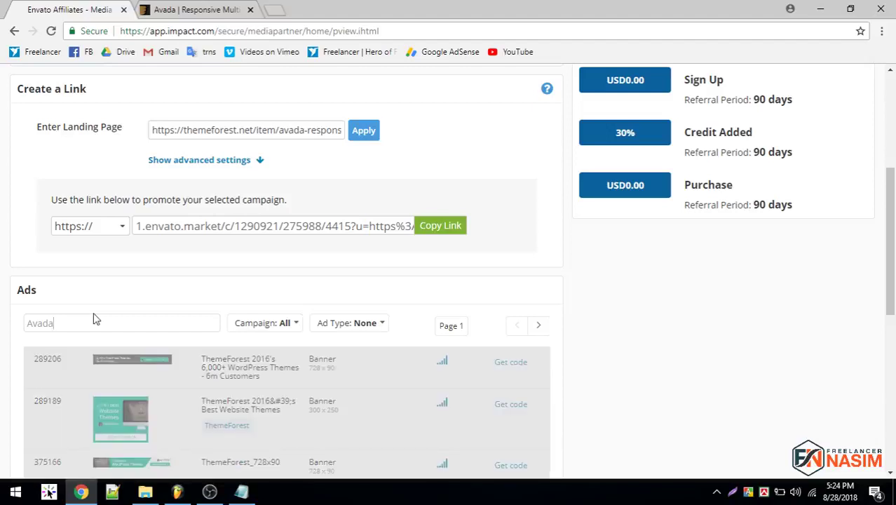
pyautogui.scroll(-2, 20, 233)
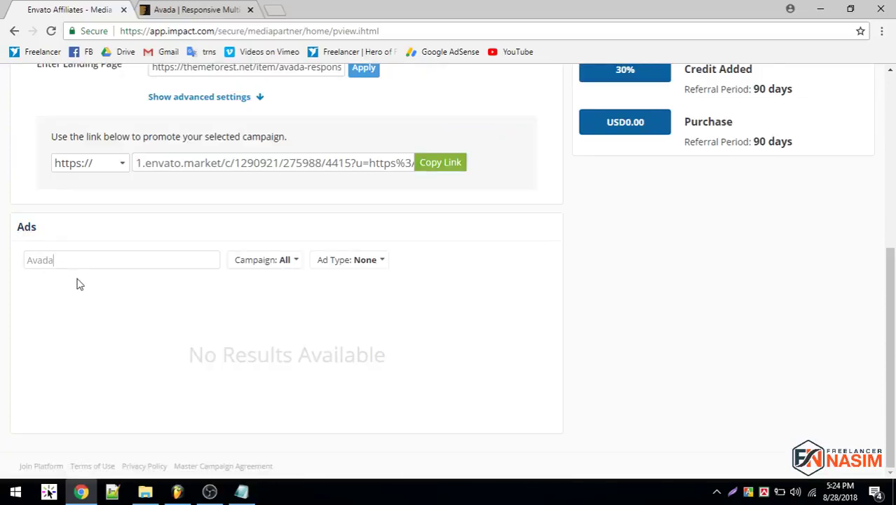
pyautogui.scroll(3, 77, 279)
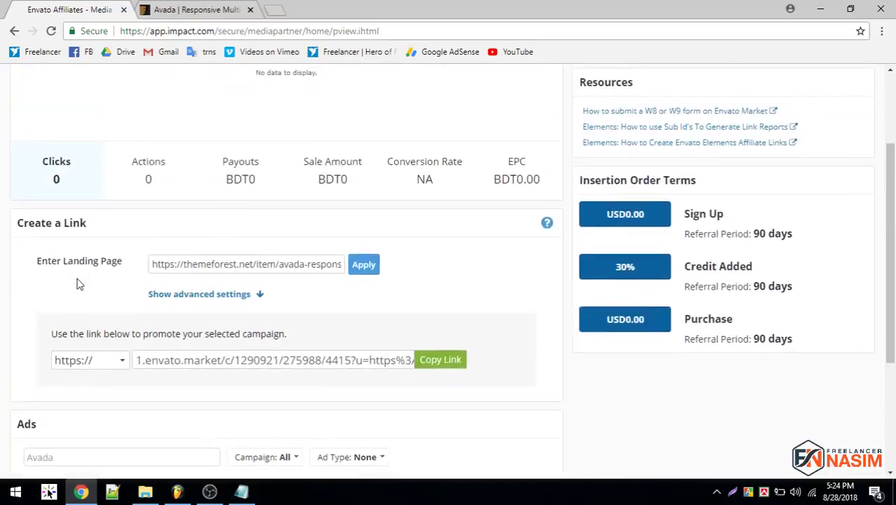
pyautogui.scroll(-3, 77, 281)
# - Clear the ad search and examine the full list of banner ads
pyautogui.moveTo(73, 260); pyautogui.dragTo(1, 260)
pyautogui.press('BackSpace')
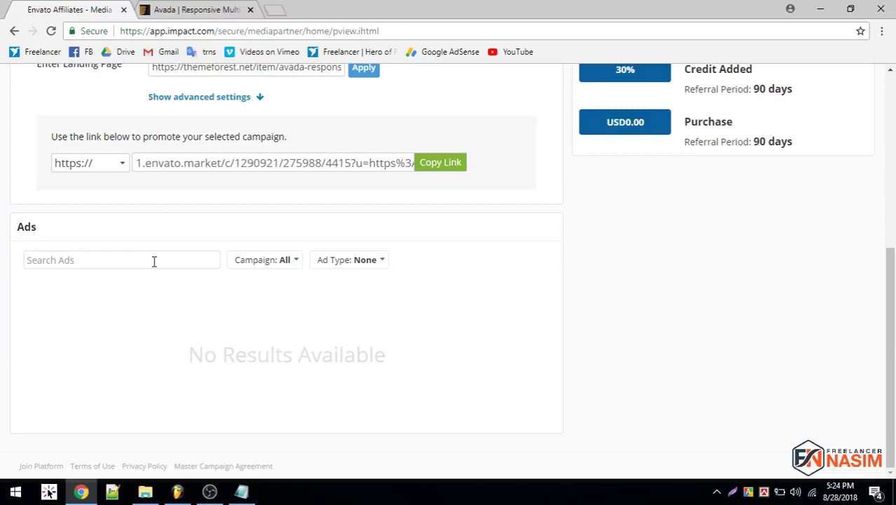
pyautogui.press('Return')
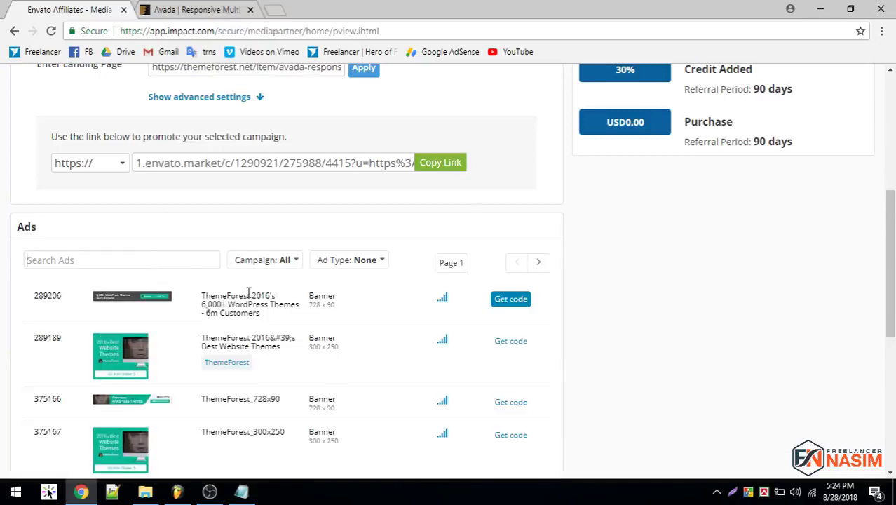
pyautogui.scroll(-1, 248, 292)
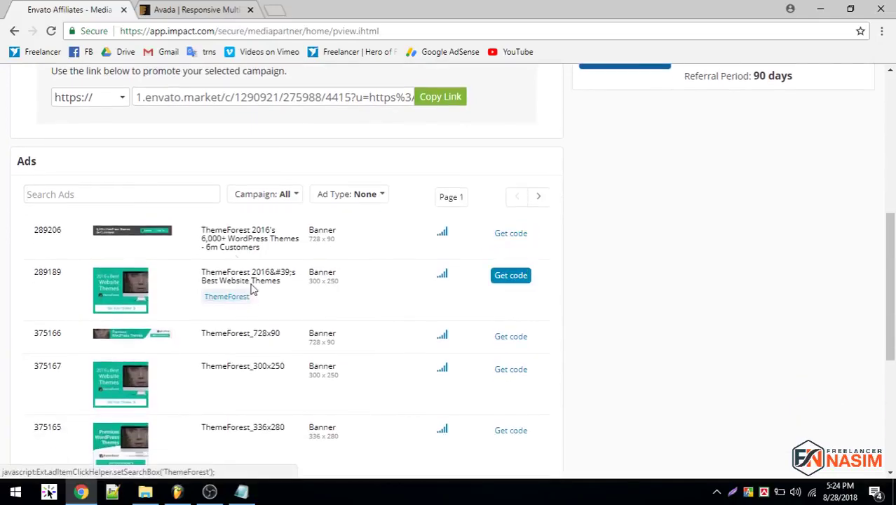
pyautogui.scroll(2, 218, 234)
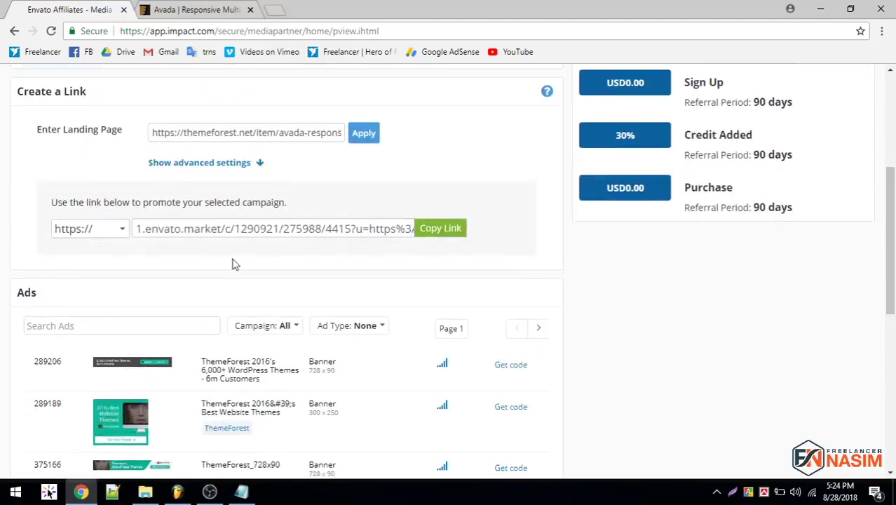
pyautogui.scroll(-1, 263, 327)
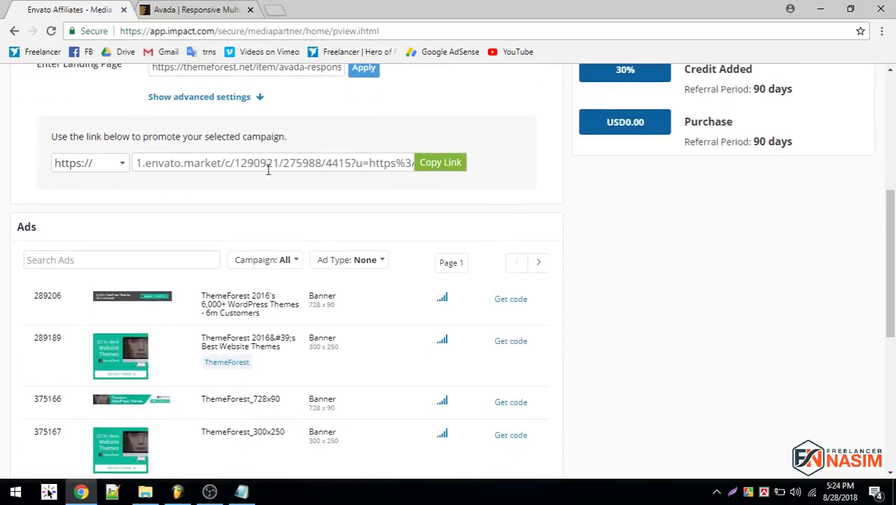
pyautogui.scroll(-5, 468, 290)
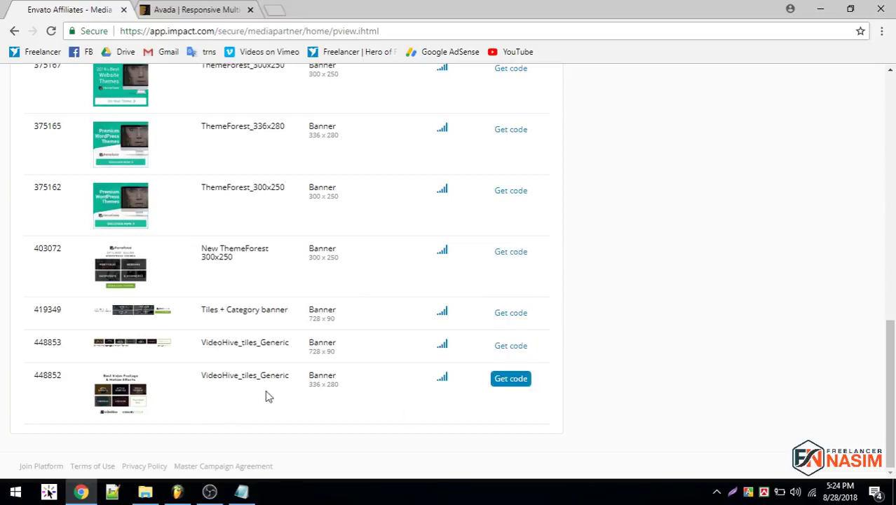
pyautogui.scroll(3, 491, 393)
pyautogui.scroll(2, 491, 395)
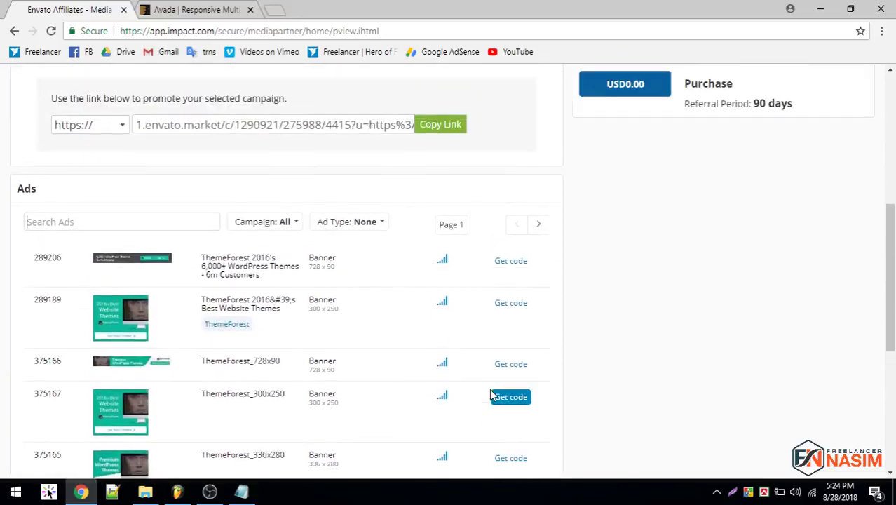
# - View and select the HTML code of the 300x250 ThemeForest 2016's Best Website Themes banner, and close its details
pyautogui.click(511, 306)
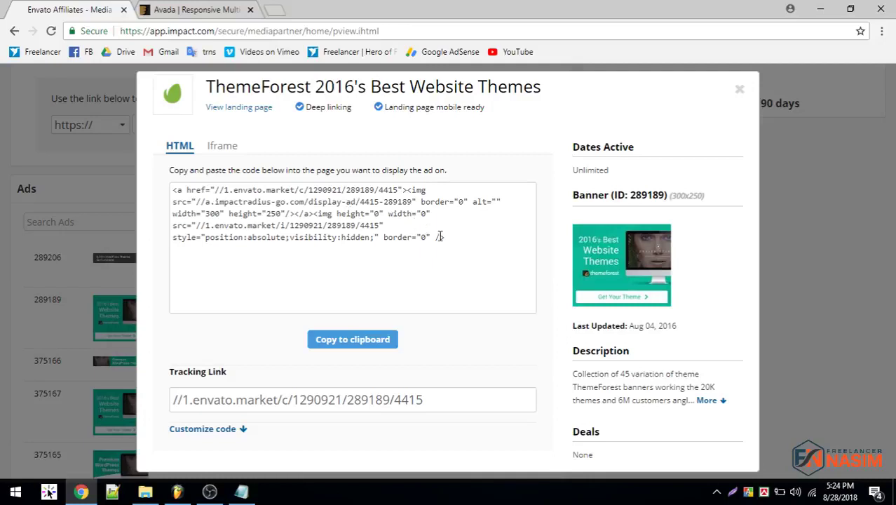
pyautogui.moveTo(469, 237); pyautogui.dragTo(148, 190)
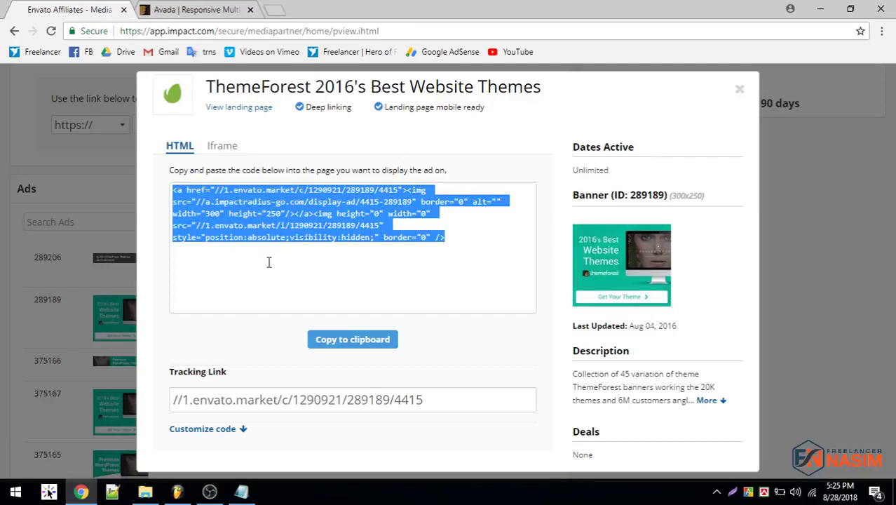
pyautogui.click(2, 181)
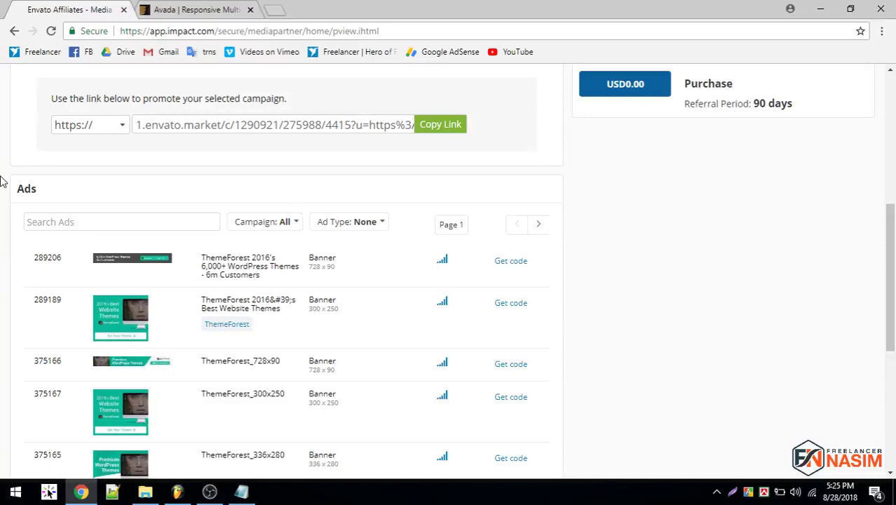
# - Open YouTube in a new browser tab and switch to it
pyautogui.click(228, 9)
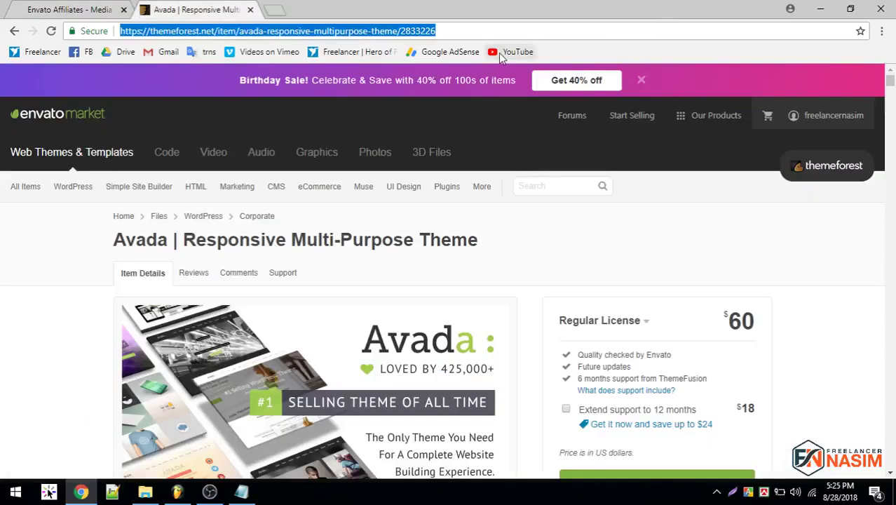
pyautogui.middleClick(502, 57)
pyautogui.click(316, 9)
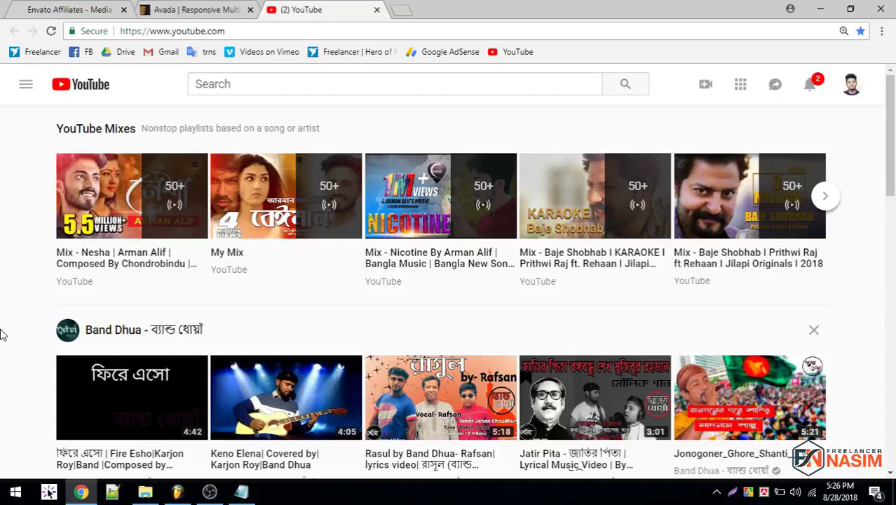
# - Search YouTube for "how to promote envato products" and look through the first results
pyautogui.click(249, 89)
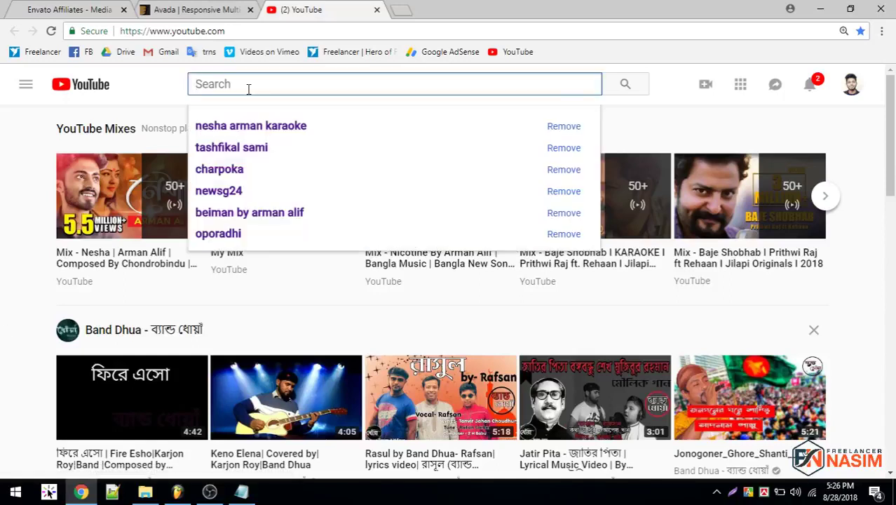
pyautogui.write('how to ')
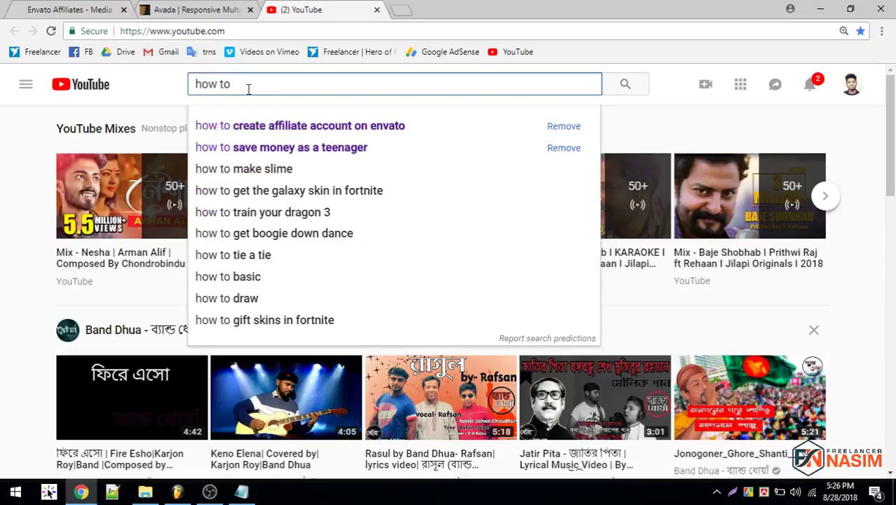
pyautogui.write('promote')
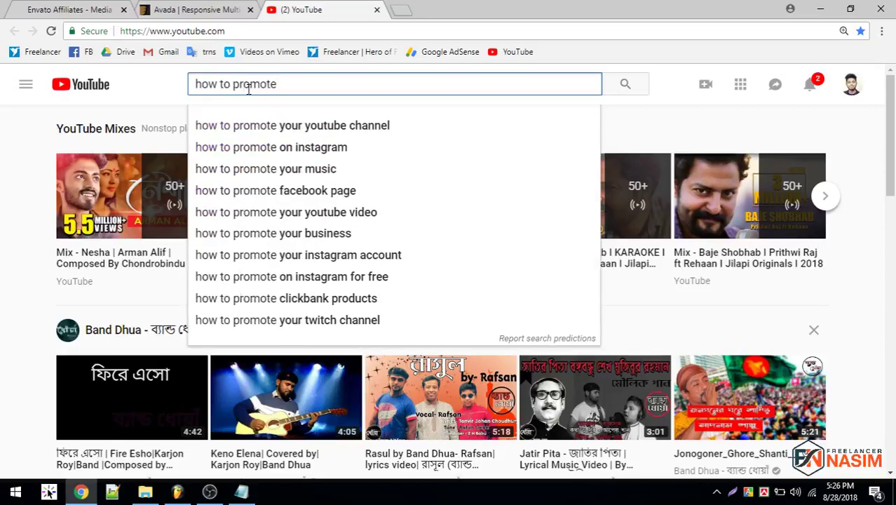
pyautogui.write(' ena')
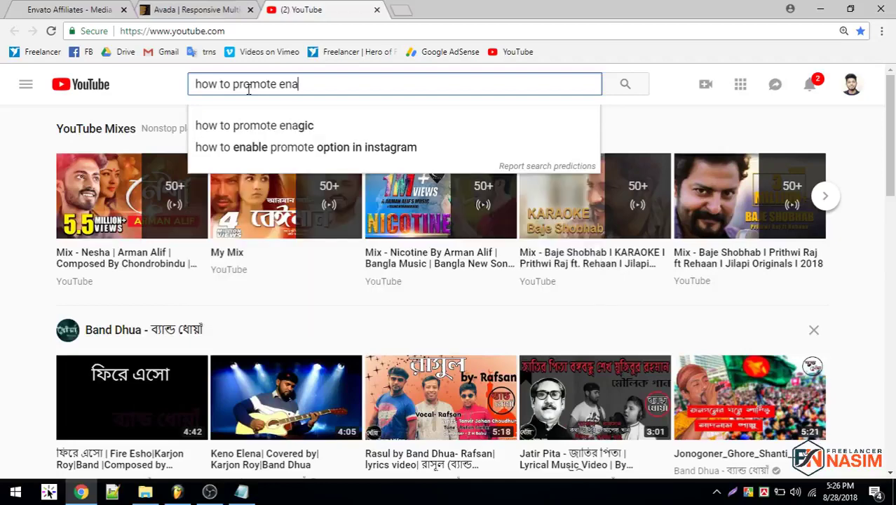
pyautogui.press('BackSpace')
pyautogui.write('vato')
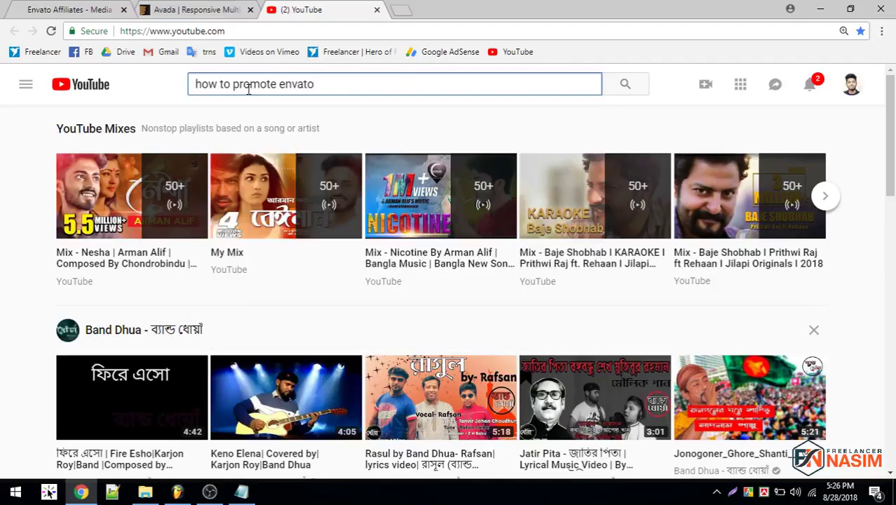
pyautogui.write(' products')
pyautogui.press('Return')
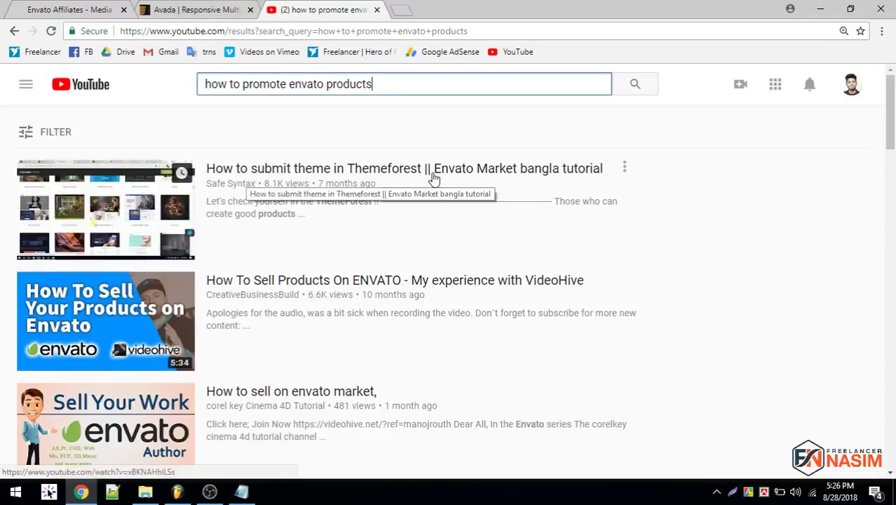
pyautogui.scroll(-1, 295, 228)
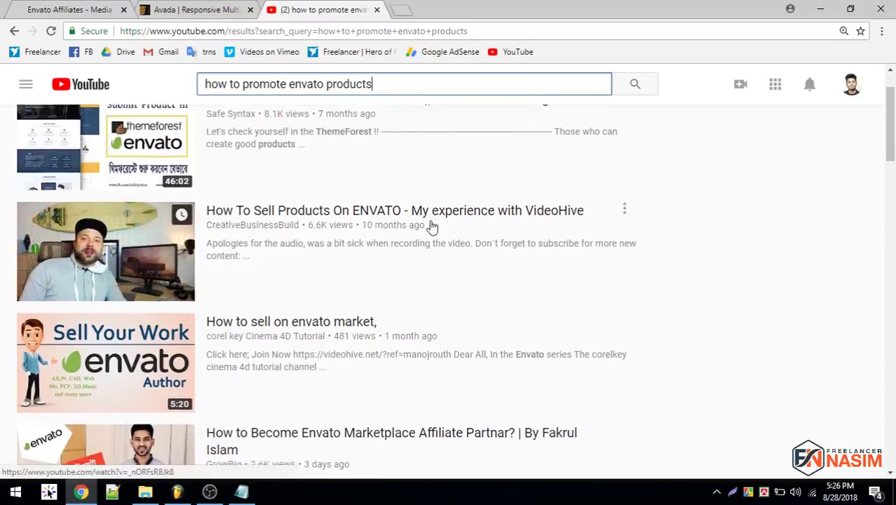
pyautogui.scroll(-1, 431, 225)
pyautogui.scroll(2, 426, 218)
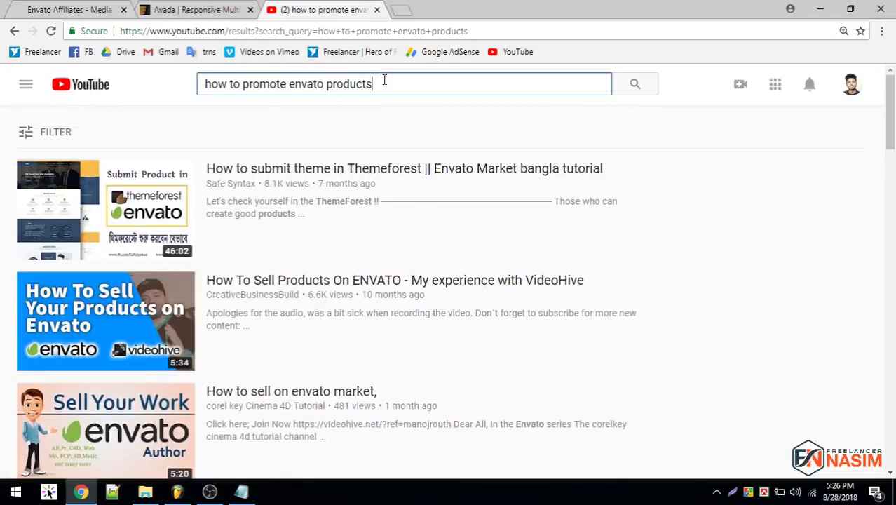
# - Change the YouTube search to "how to promote affiliate products successfully without a website"
pyautogui.moveTo(384, 80); pyautogui.dragTo(291, 84)
pyautogui.press('BackSpace')
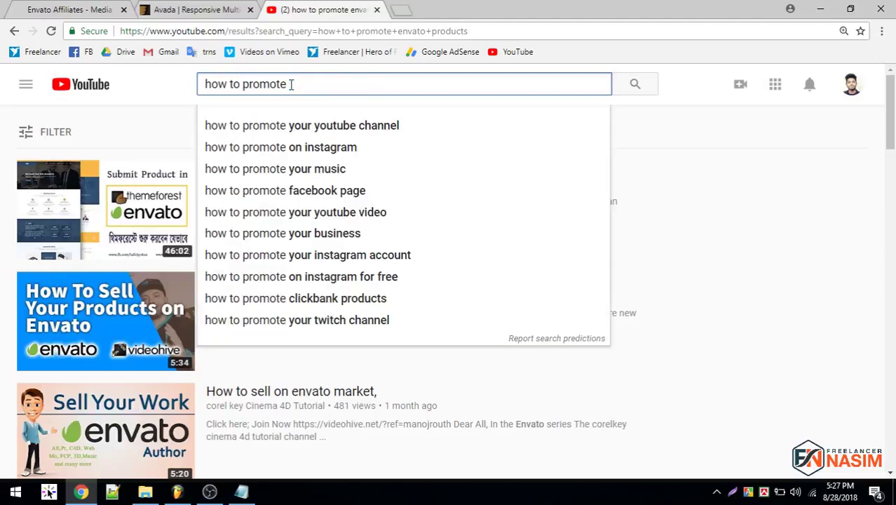
pyautogui.write('pro')
pyautogui.press('BackSpace')
pyautogui.press('BackSpace')
pyautogui.press('BackSpace')
pyautogui.write('aff')
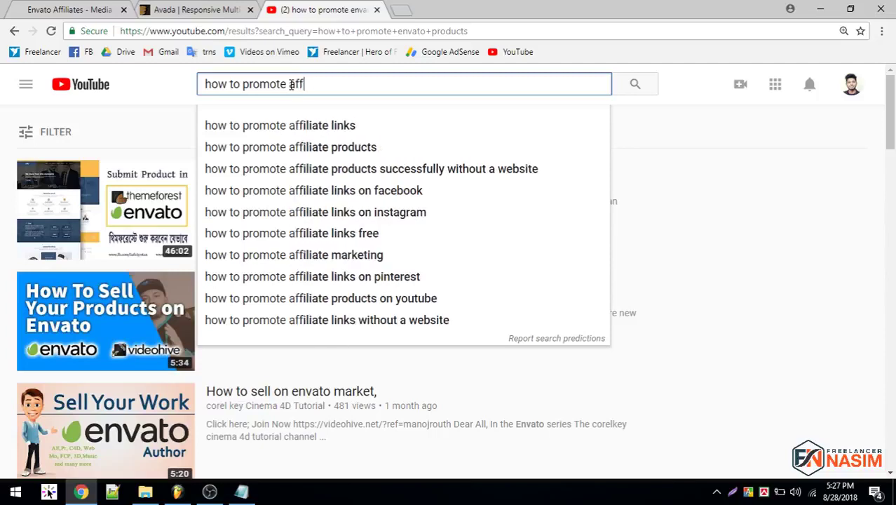
pyautogui.write('iliate products')
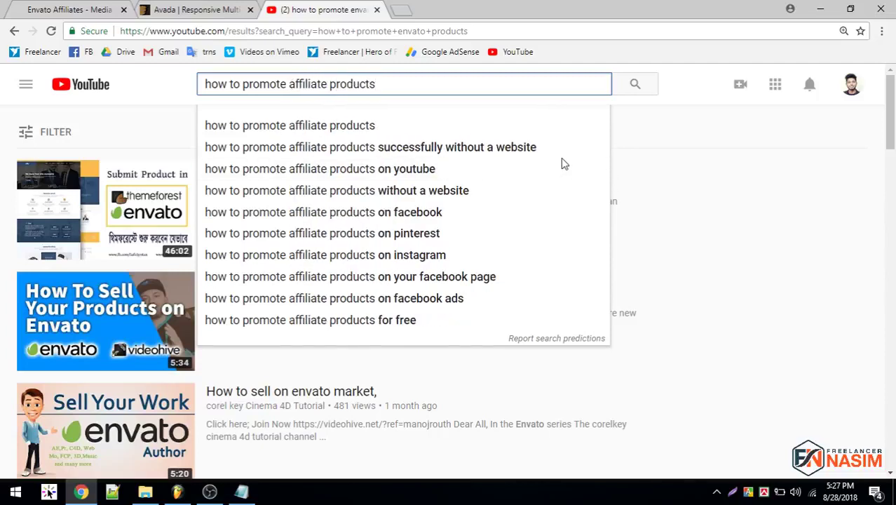
pyautogui.click(509, 150)
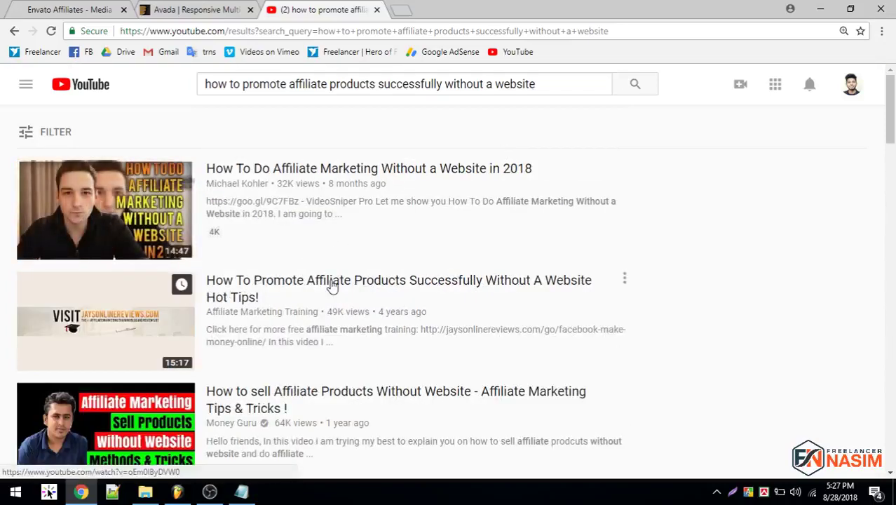
# - Look through the video results on promoting affiliate products without a website, and return to the overview of the Envato Affiliates dashboard
pyautogui.scroll(-1, 331, 286)
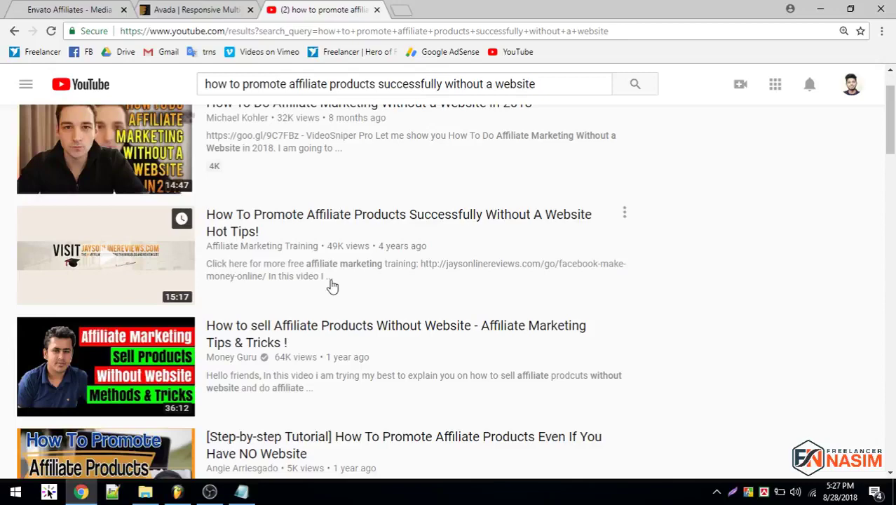
pyautogui.scroll(1, 332, 286)
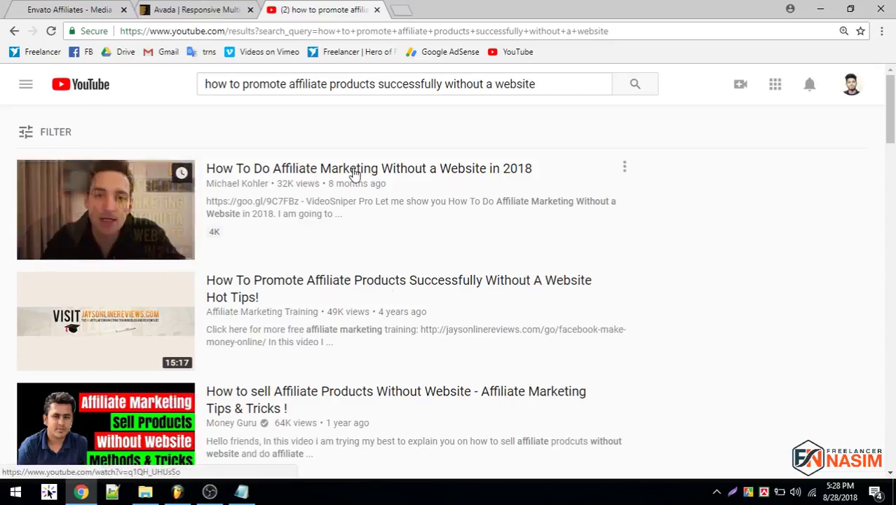
pyautogui.scroll(-1, 245, 305)
pyautogui.scroll(-1, 330, 354)
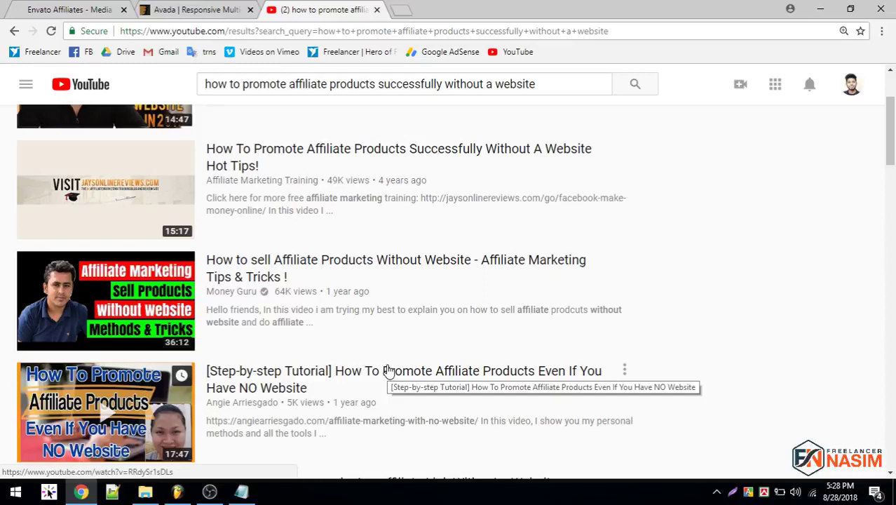
pyautogui.click(76, 8)
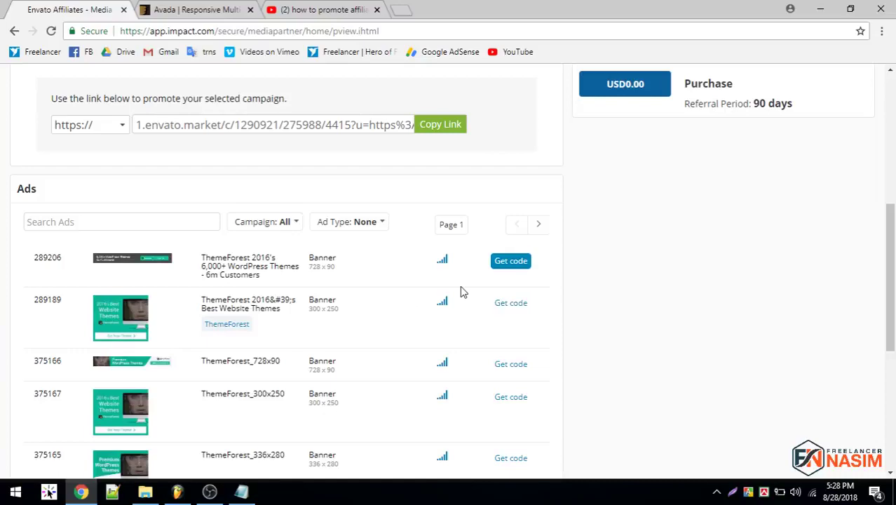
pyautogui.scroll(6, 460, 285)
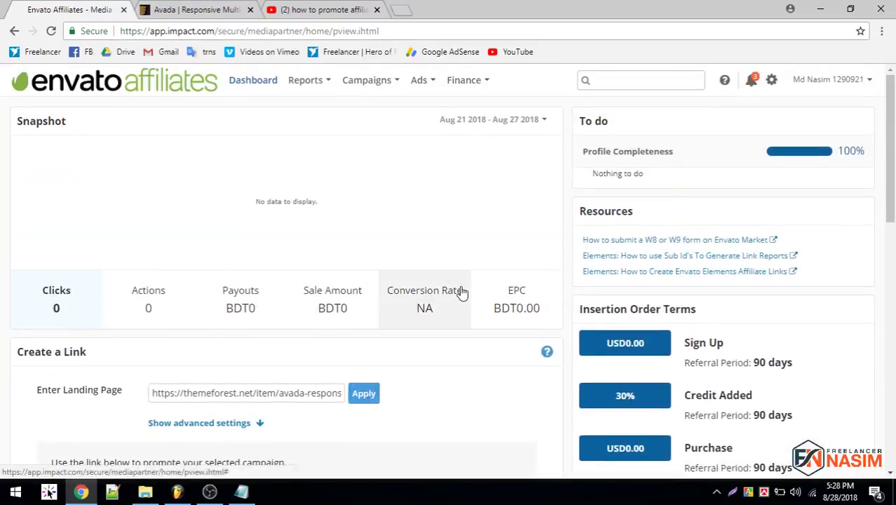